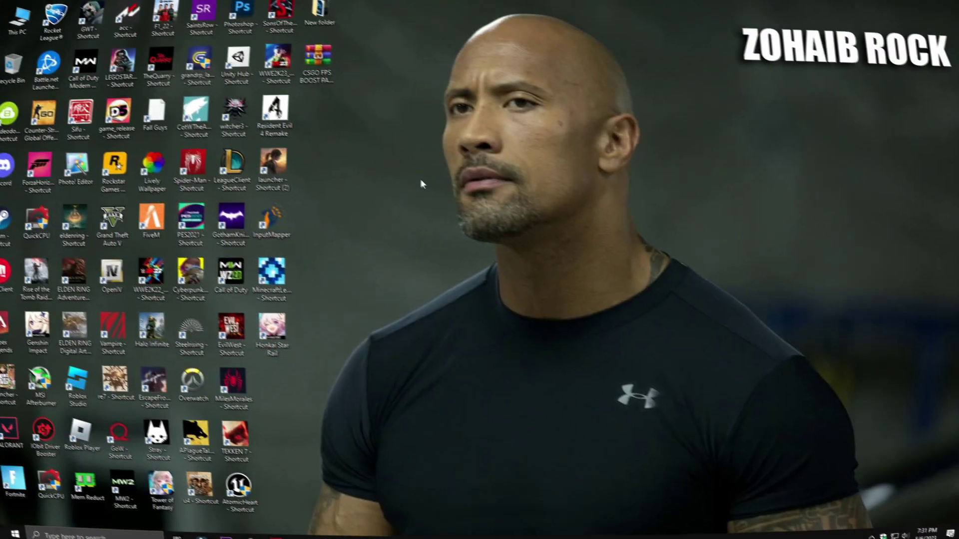
# Step: Extract the CSGO FPS BOOST PACK archive onto the desktop and open the extracted folder
pyautogui.moveTo(320, 65); pyautogui.dragTo(696, 148)
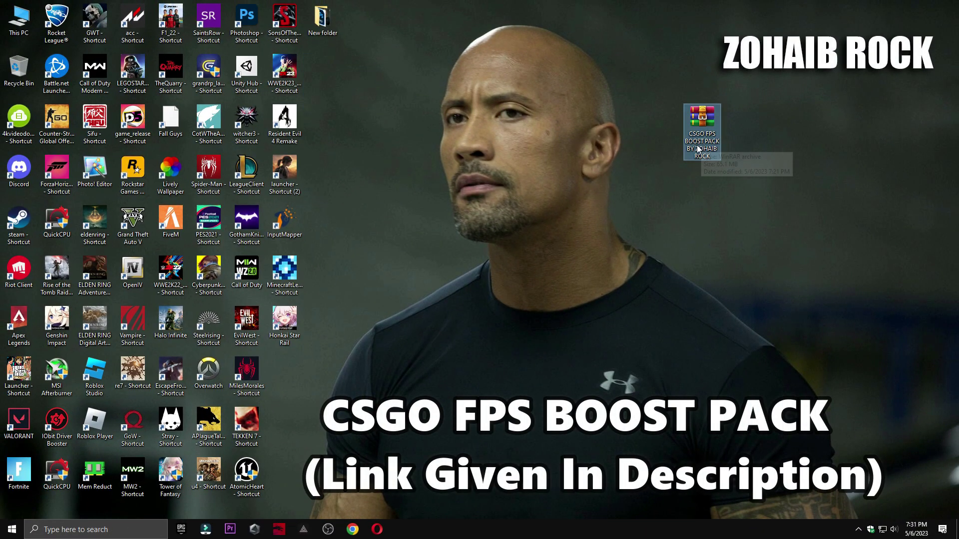
pyautogui.rightClick(698, 127)
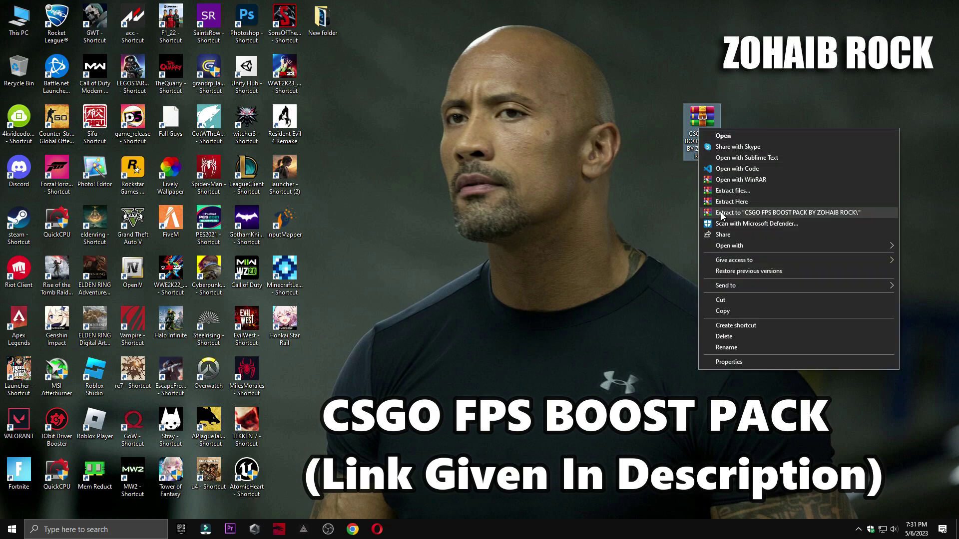
pyautogui.click(720, 204)
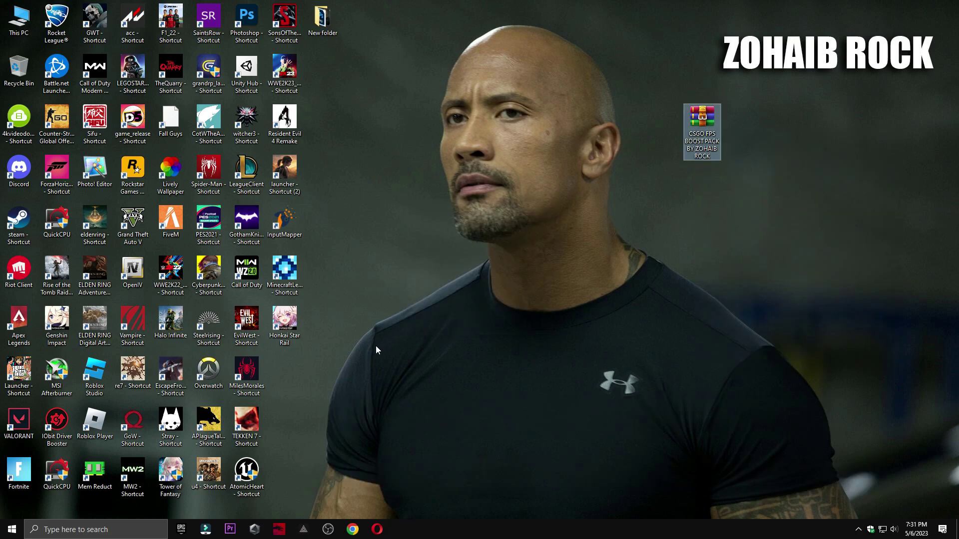
pyautogui.click(736, 158)
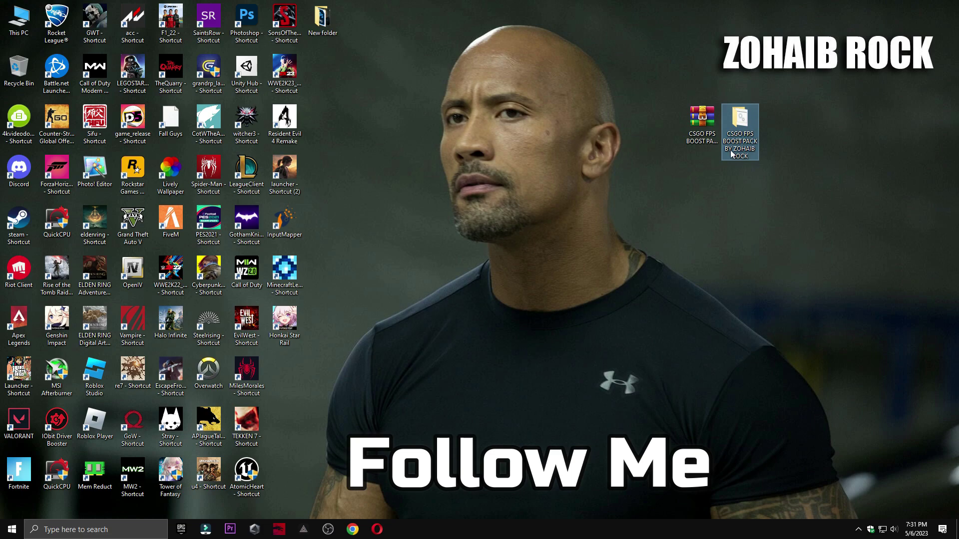
pyautogui.doubleClick(739, 134)
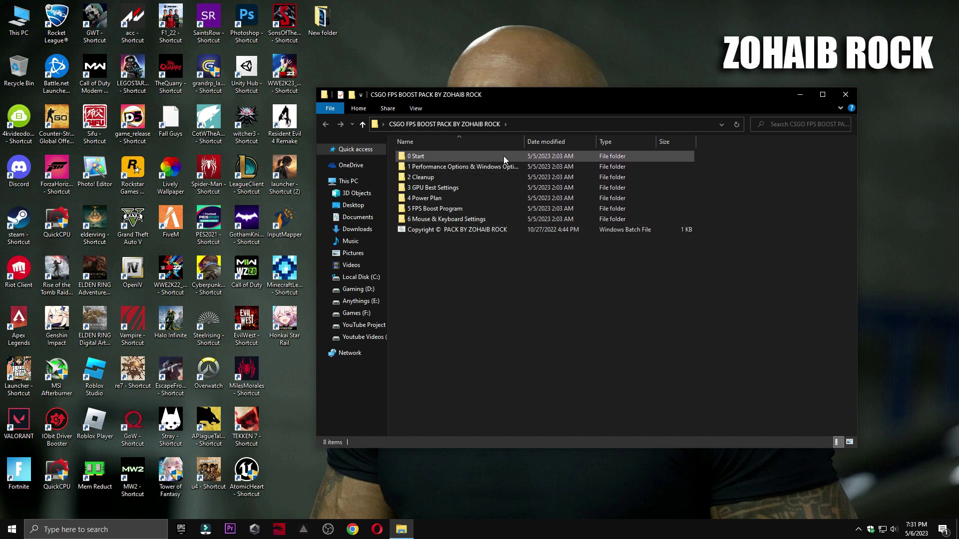
# Step: Launch Create A Restore Point from the 0 Start folder and confirm system protection turned on for Local Disk (C:)
pyautogui.doubleClick(471, 154)
pyautogui.doubleClick(469, 157)
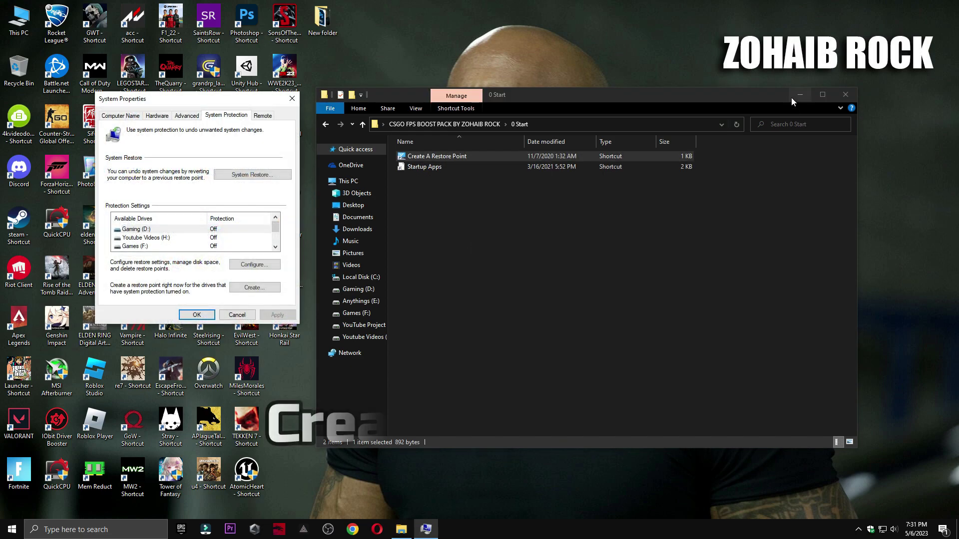
pyautogui.click(792, 99)
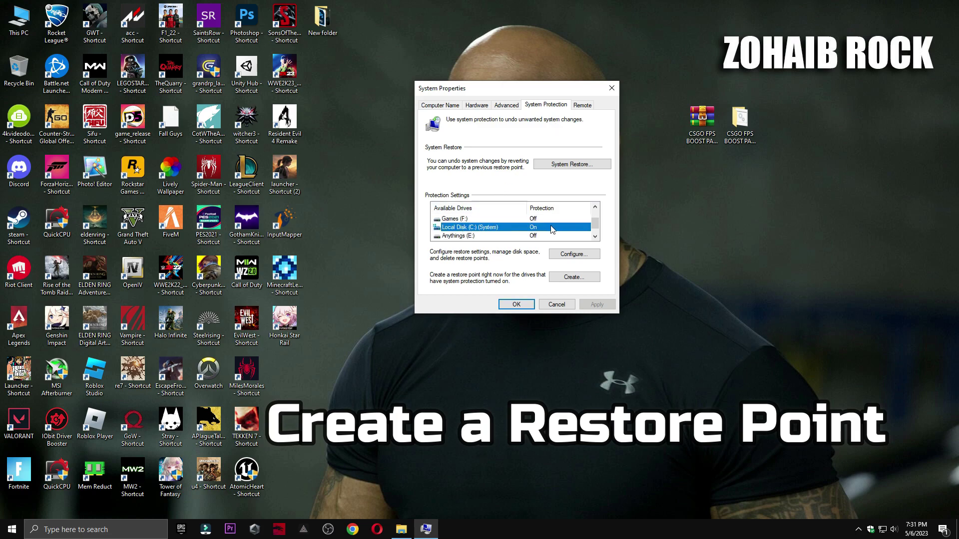
pyautogui.click(570, 256)
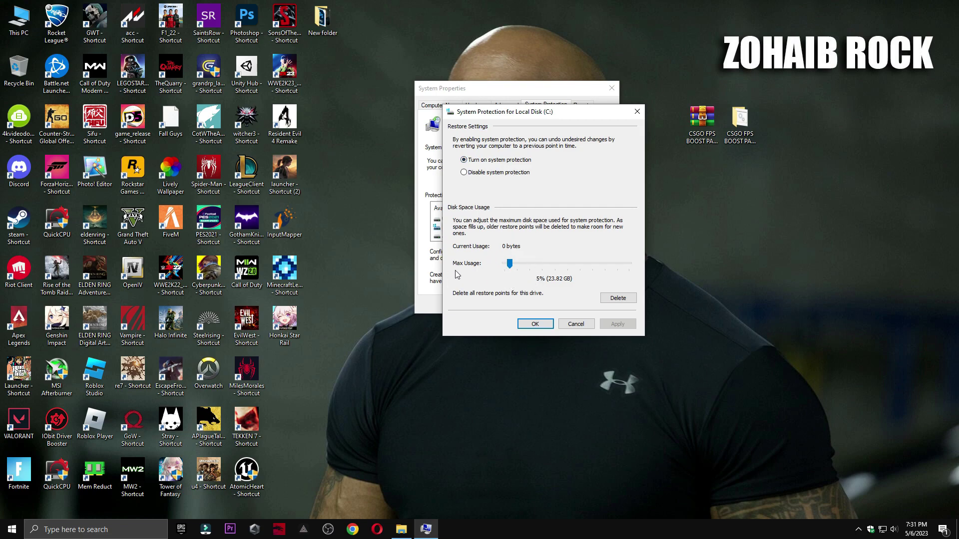
pyautogui.click(535, 324)
# Step: Create a restore point with the description "backup" and close System Properties
pyautogui.click(573, 277)
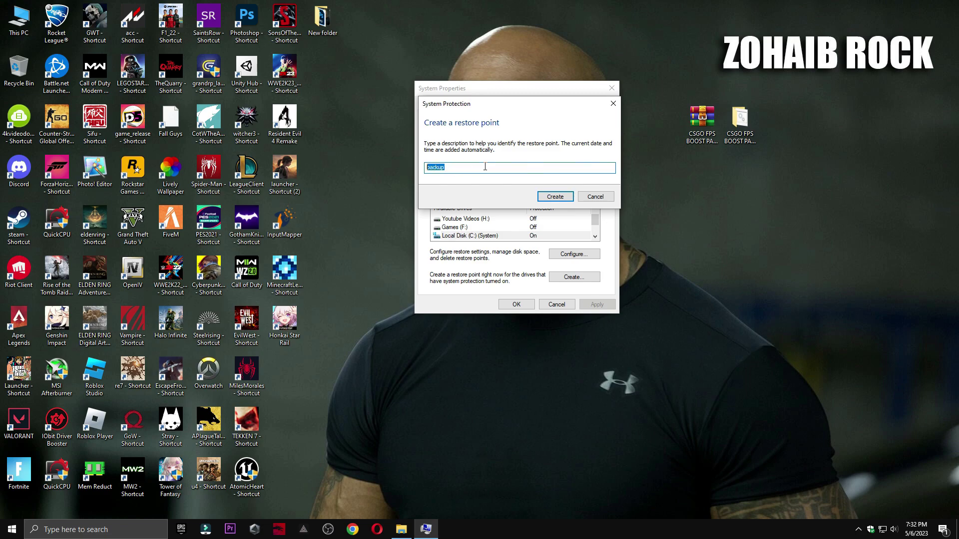
pyautogui.click(562, 198)
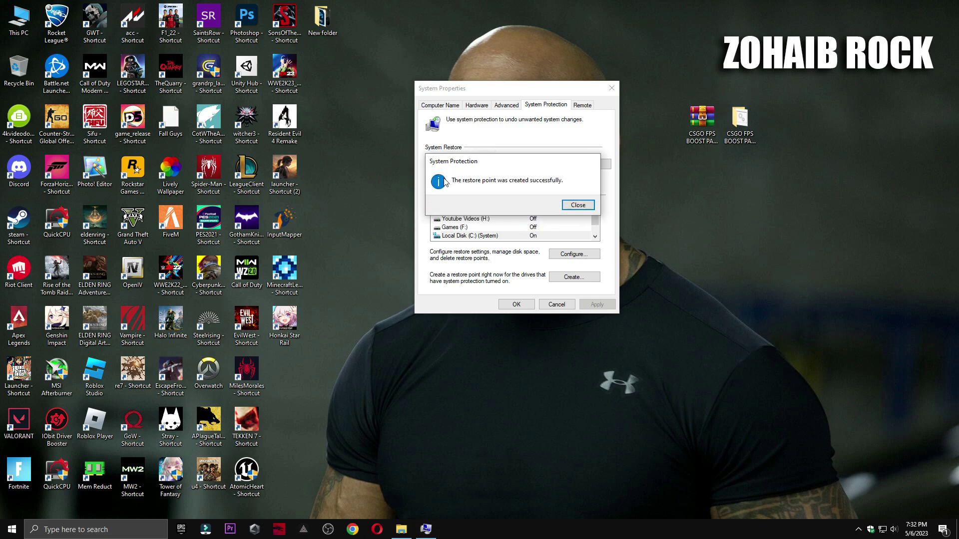
pyautogui.click(578, 207)
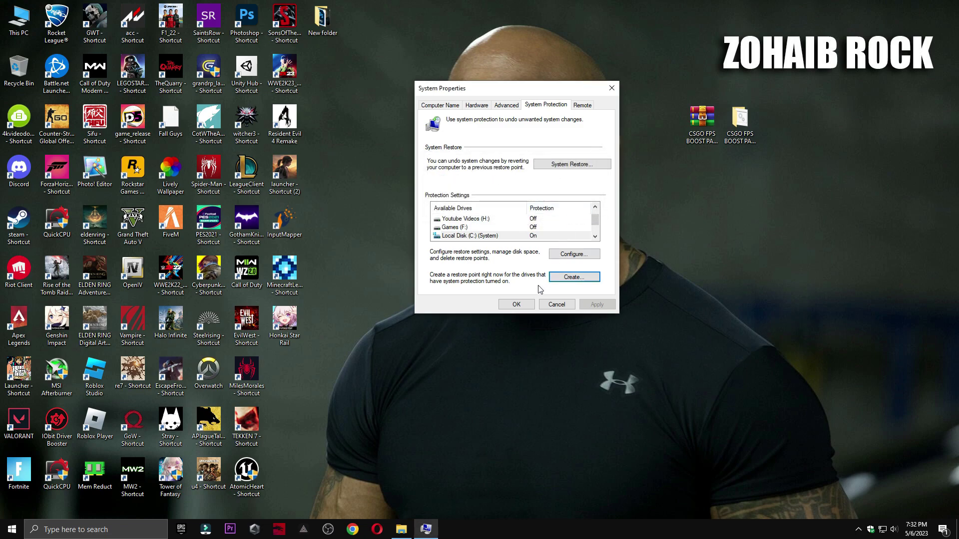
pyautogui.click(518, 305)
# Step: Open Startup Apps from the 0 Start folder and check the startup programs' statuses, including µTorrent
pyautogui.click(401, 529)
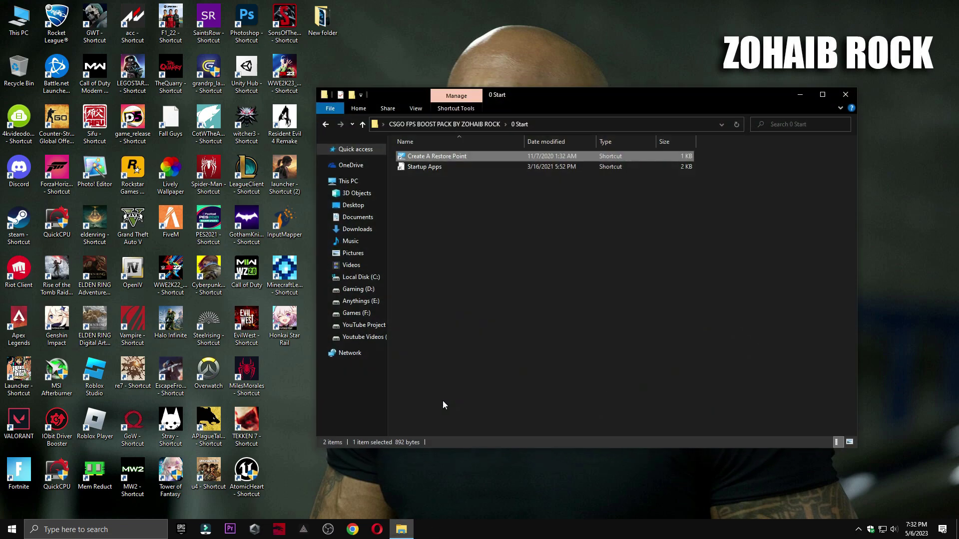
pyautogui.doubleClick(431, 172)
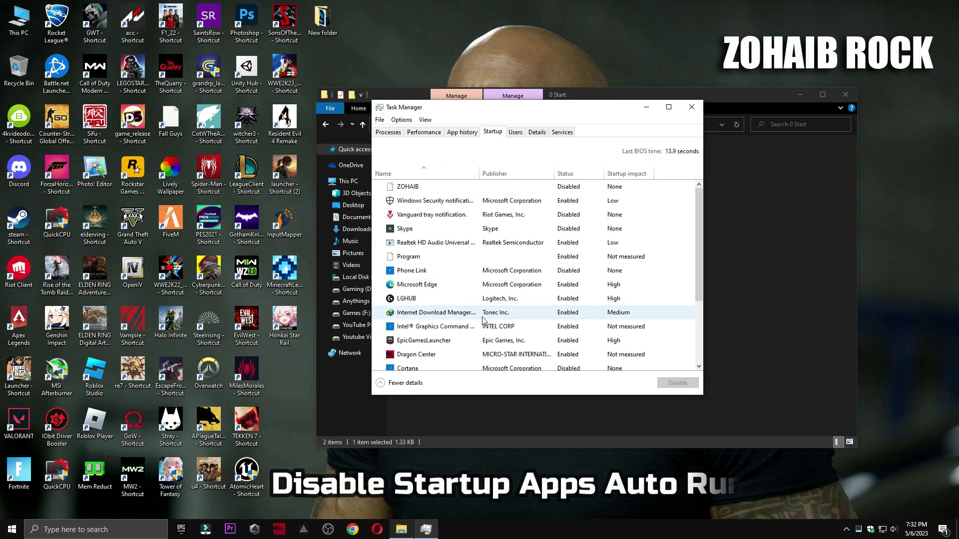
pyautogui.scroll(-3, 463, 346)
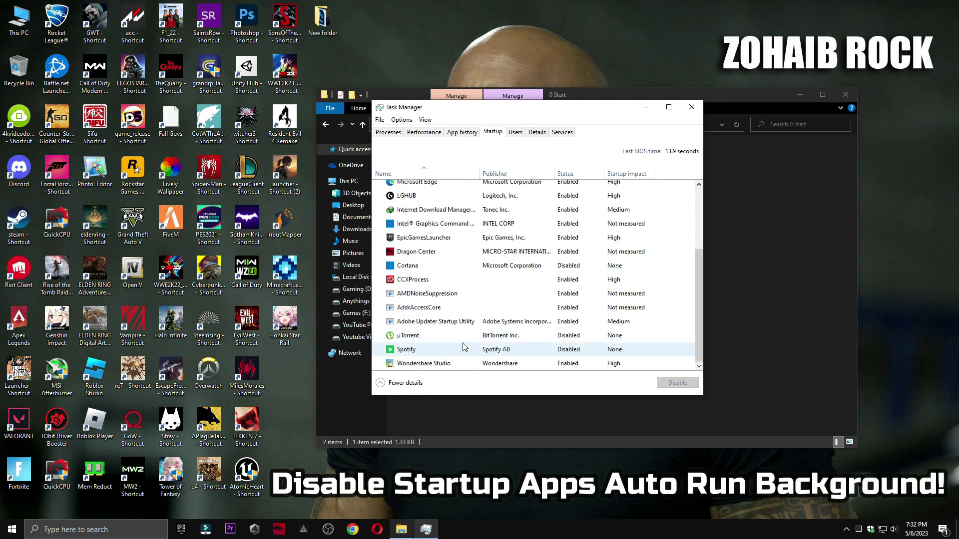
pyautogui.click(494, 335)
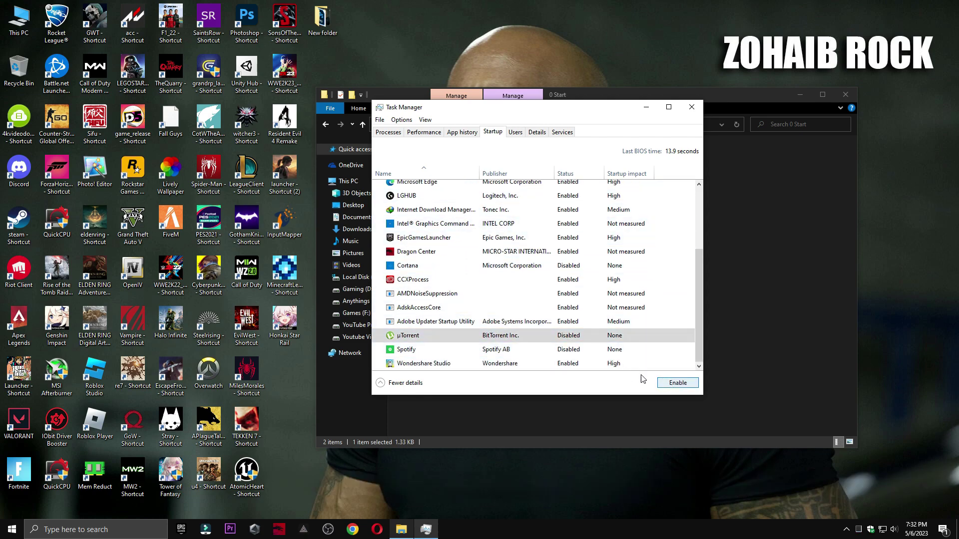
pyautogui.click(690, 386)
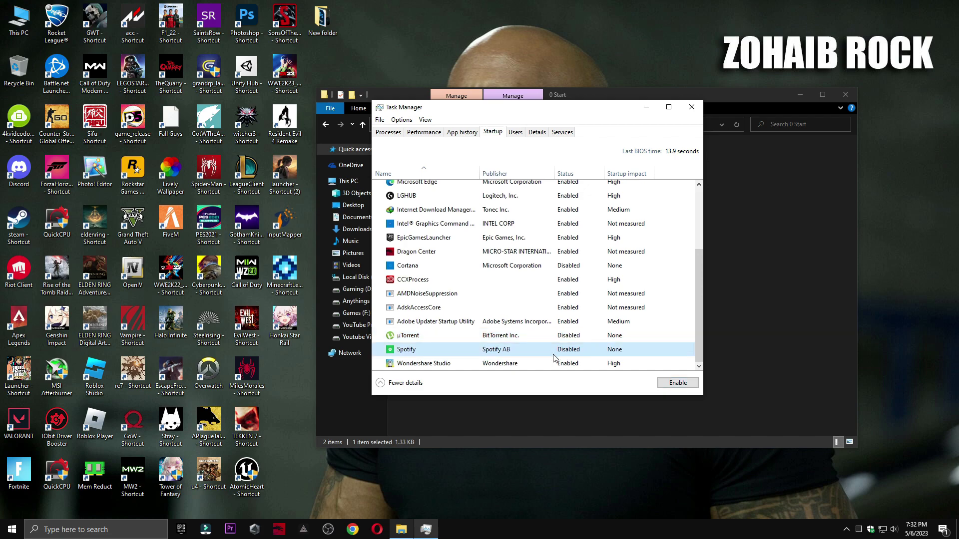
pyautogui.scroll(1, 551, 345)
pyautogui.scroll(1, 552, 345)
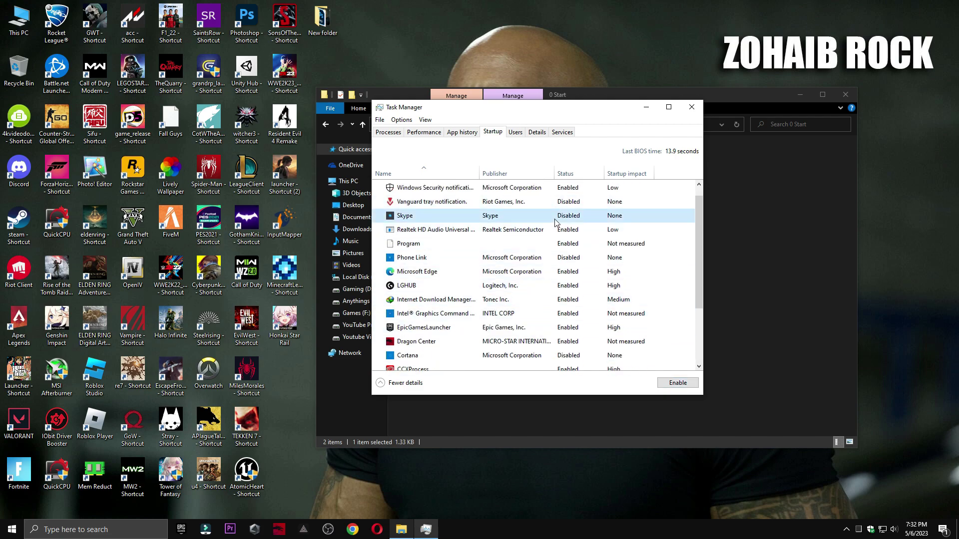
pyautogui.scroll(1, 591, 266)
pyautogui.click(692, 107)
# Step: Open the 1 Performance Options & Windows Optimization folder of the pack and bring up Windows Settings
pyautogui.click(326, 124)
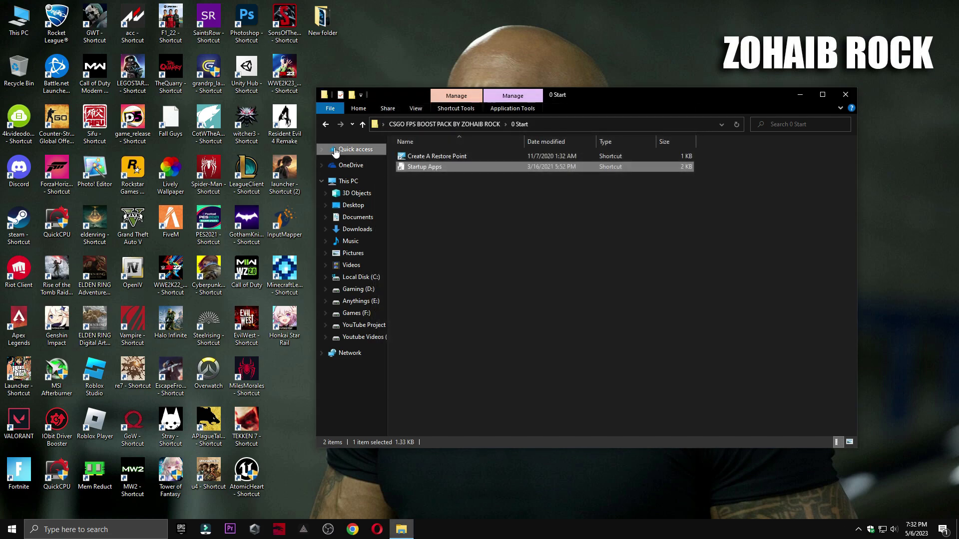
pyautogui.doubleClick(449, 167)
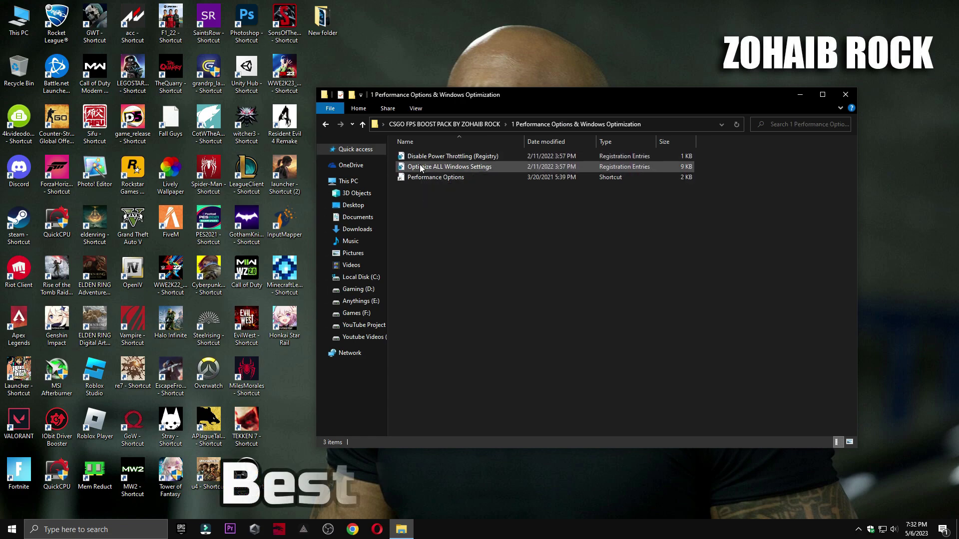
pyautogui.click(12, 530)
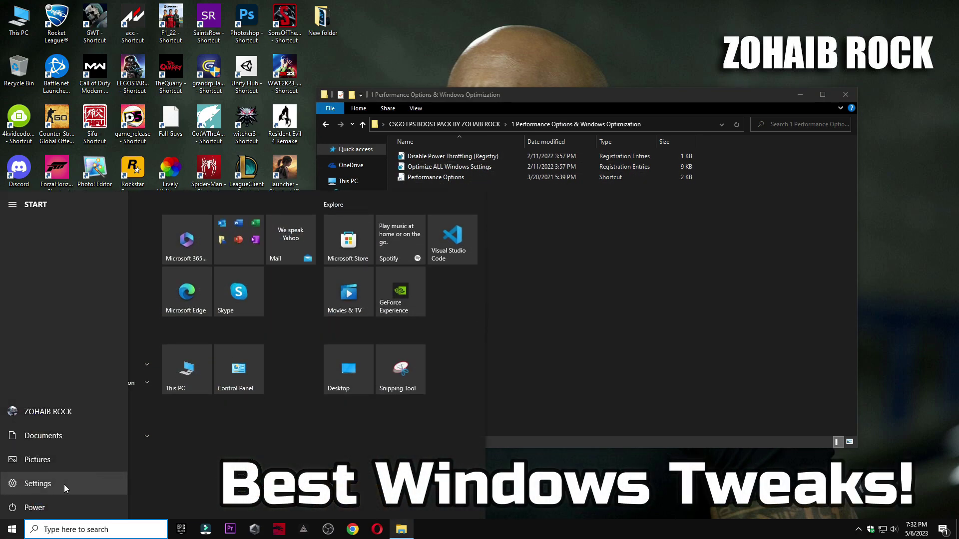
pyautogui.click(38, 483)
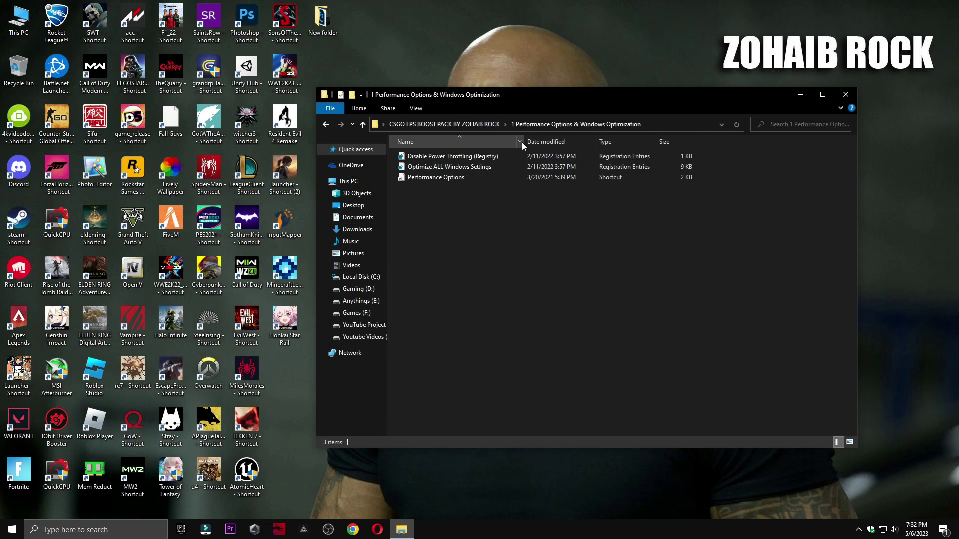
# Step: Merge the Disable Power Throttling (Registry) and Optimize ALL Windows Settings entries into the registry
pyautogui.doubleClick(490, 158)
pyautogui.click(555, 280)
pyautogui.click(592, 280)
pyautogui.doubleClick(487, 166)
pyautogui.click(555, 280)
pyautogui.click(597, 266)
# Step: View the Visual Effects settings in Performance Options and cancel the dialog
pyautogui.doubleClick(440, 178)
pyautogui.moveTo(246, 116); pyautogui.dragTo(498, 83)
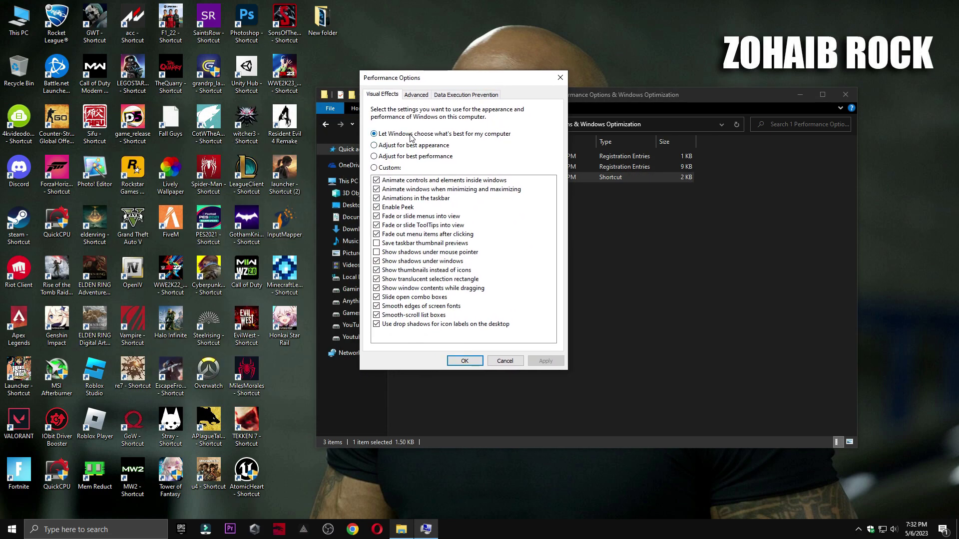
pyautogui.click(503, 362)
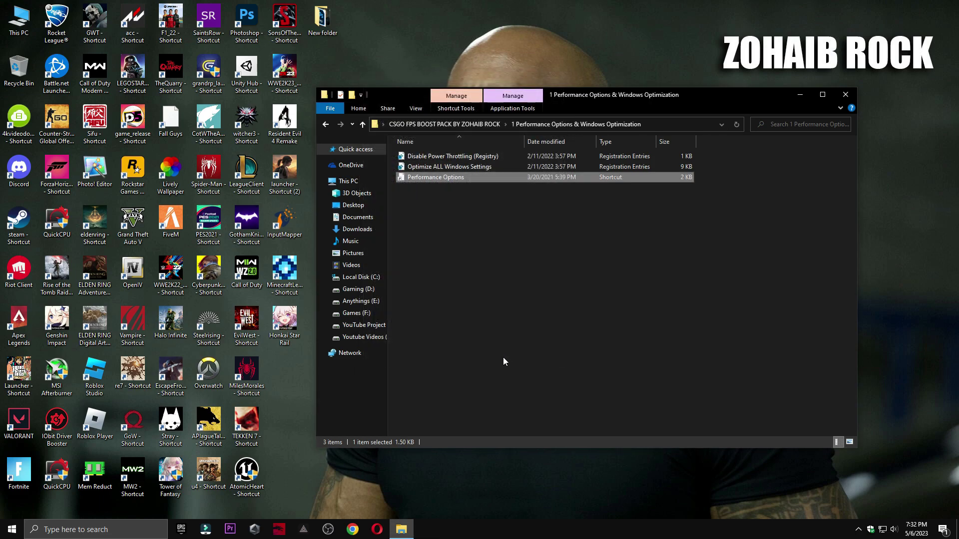
# Step: Run the Delete Temporary Files and Delete Windows Update Cache scripts from the 2 Cleanup folder
pyautogui.click(324, 125)
pyautogui.doubleClick(439, 166)
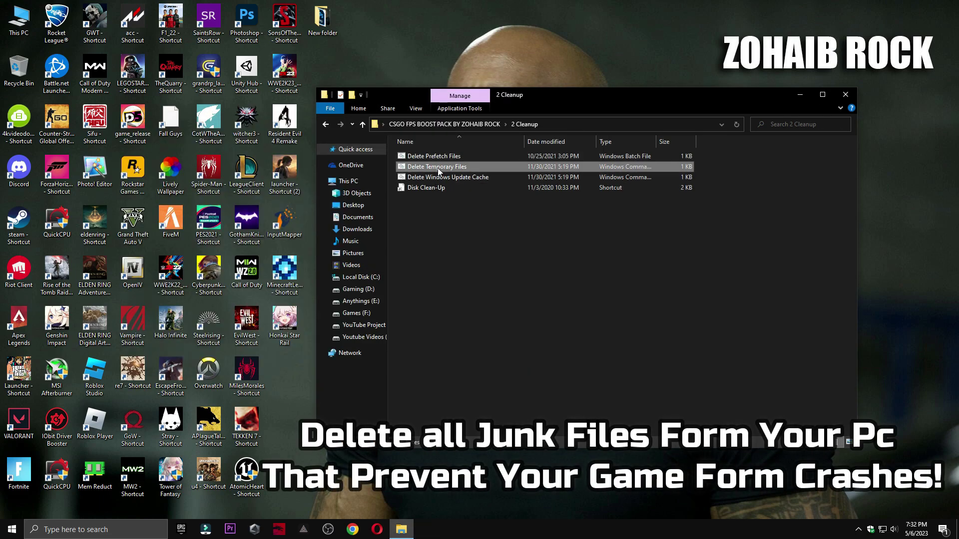
pyautogui.doubleClick(438, 168)
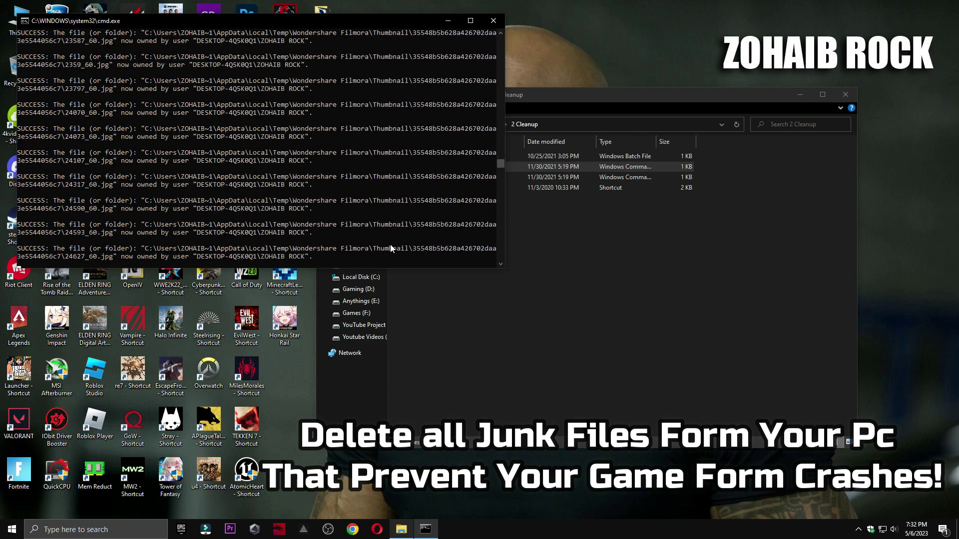
pyautogui.press('space')
pyautogui.doubleClick(439, 177)
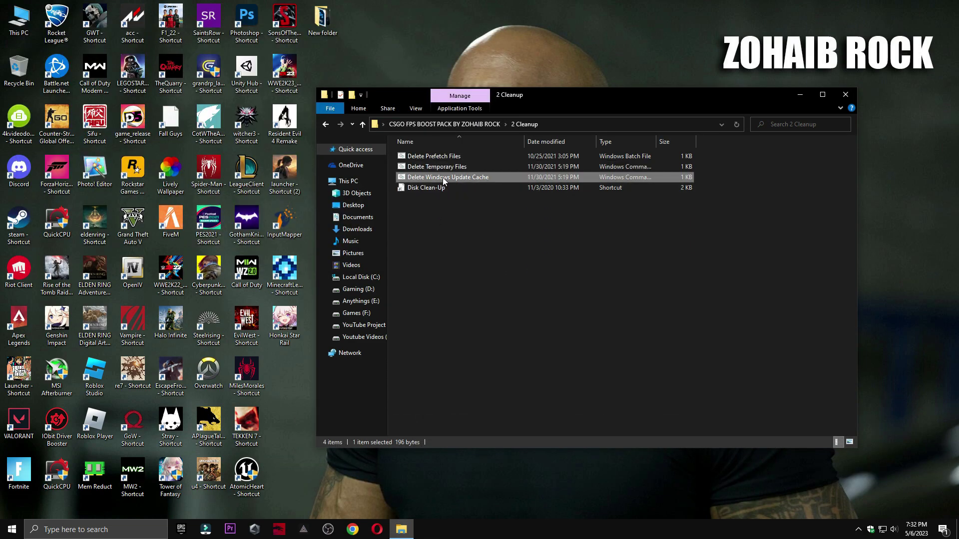
pyautogui.press('space')
# Step: Run Disk Clean-Up on drive C:, including DirectX Shader Cache, Delivery Optimization Files and Recycle Bin, and confirm the deletion
pyautogui.doubleClick(445, 188)
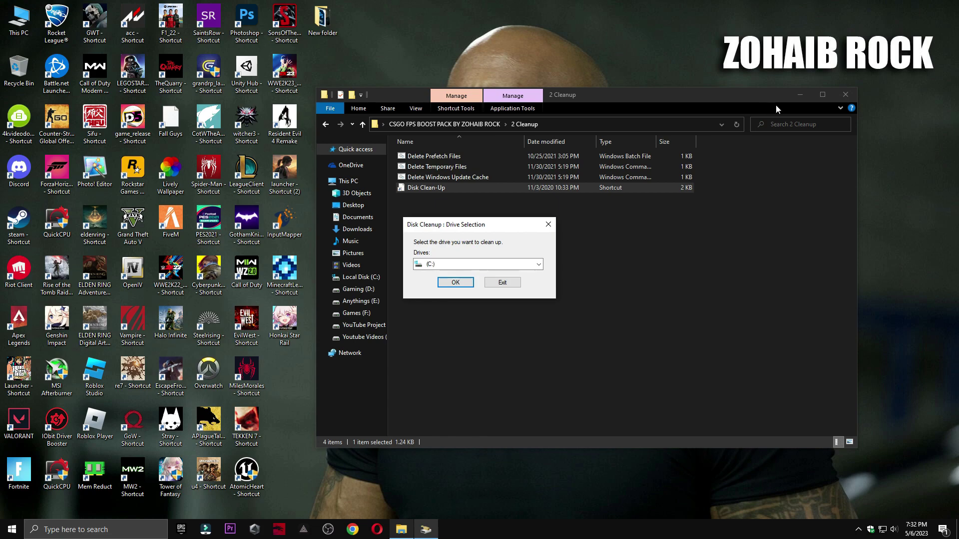
pyautogui.click(801, 94)
pyautogui.click(455, 282)
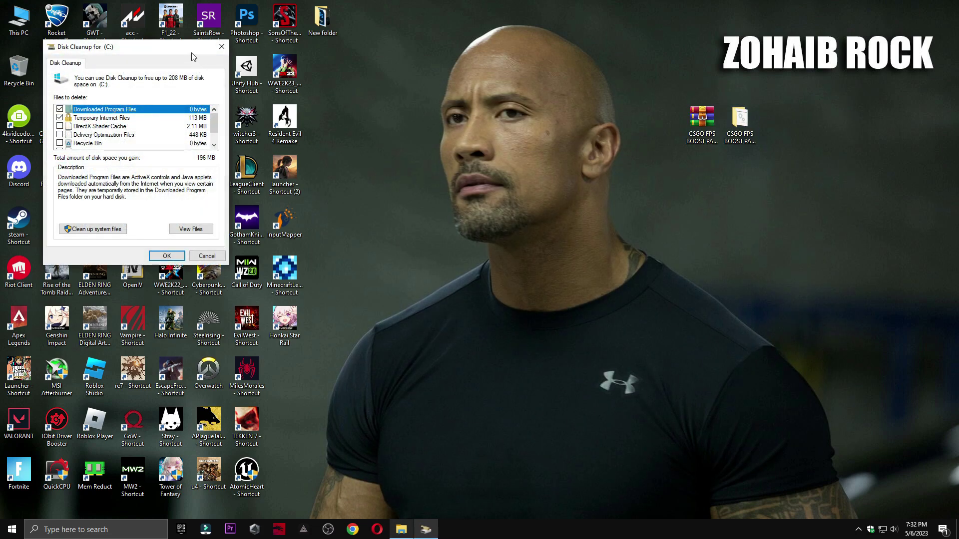
pyautogui.moveTo(189, 53); pyautogui.dragTo(572, 83)
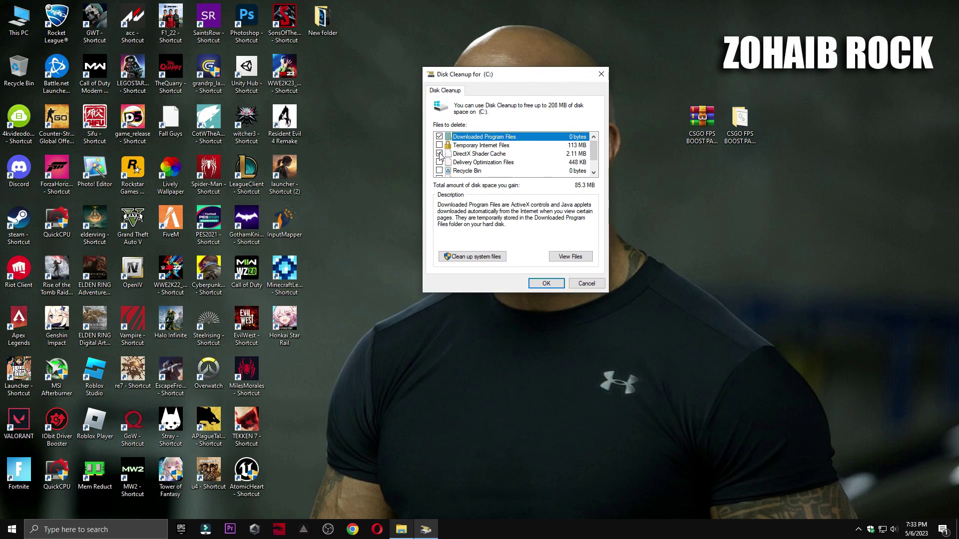
pyautogui.scroll(-1, 446, 166)
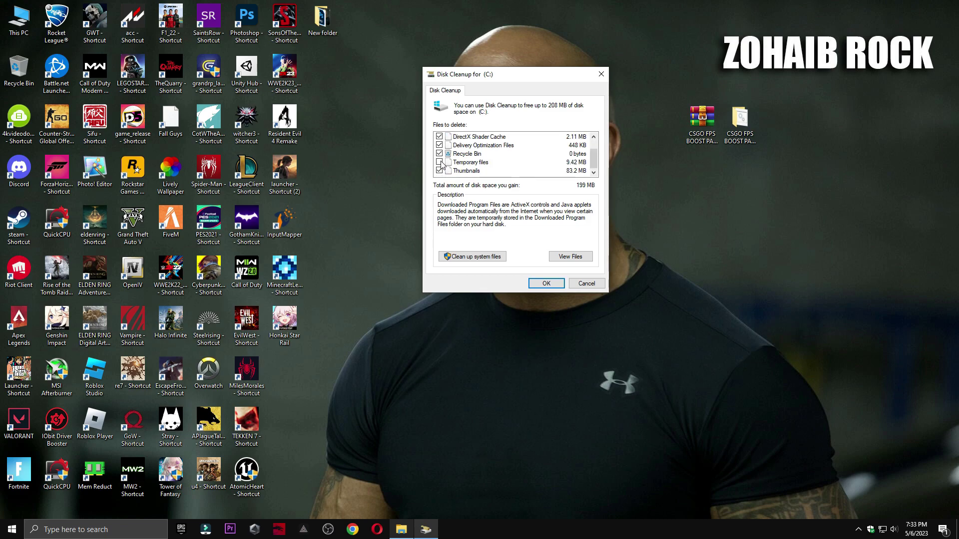
pyautogui.click(536, 283)
pyautogui.click(508, 268)
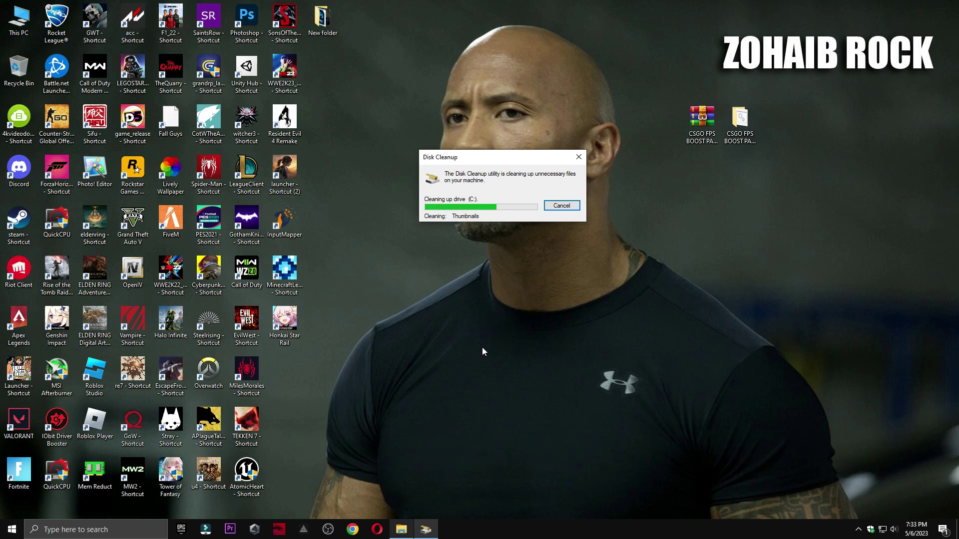
# Step: Open the pack's 3 GPU Best Settings folder and display its contents as extra large icons
pyautogui.click(402, 529)
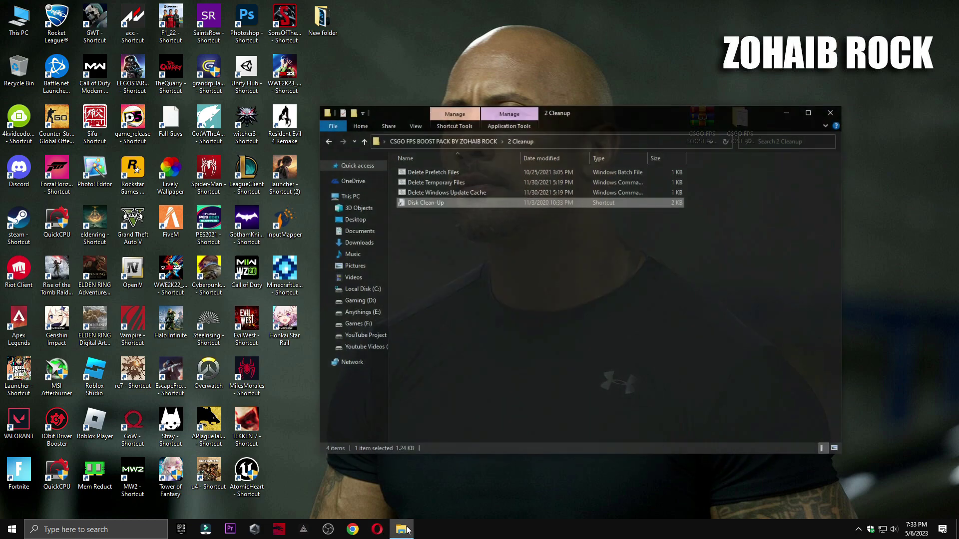
pyautogui.click(325, 125)
pyautogui.doubleClick(428, 186)
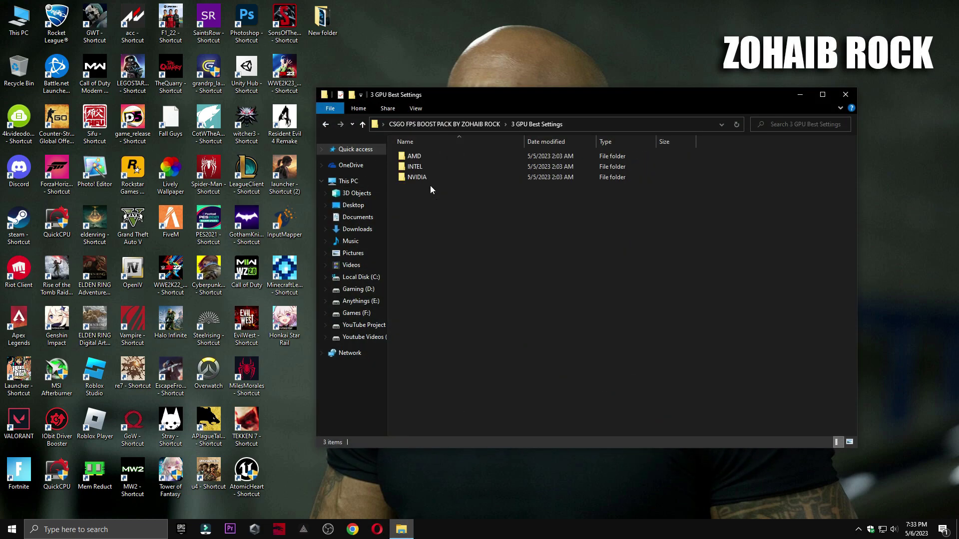
pyautogui.rightClick(430, 185)
pyautogui.moveTo(464, 194)
pyautogui.click(578, 194)
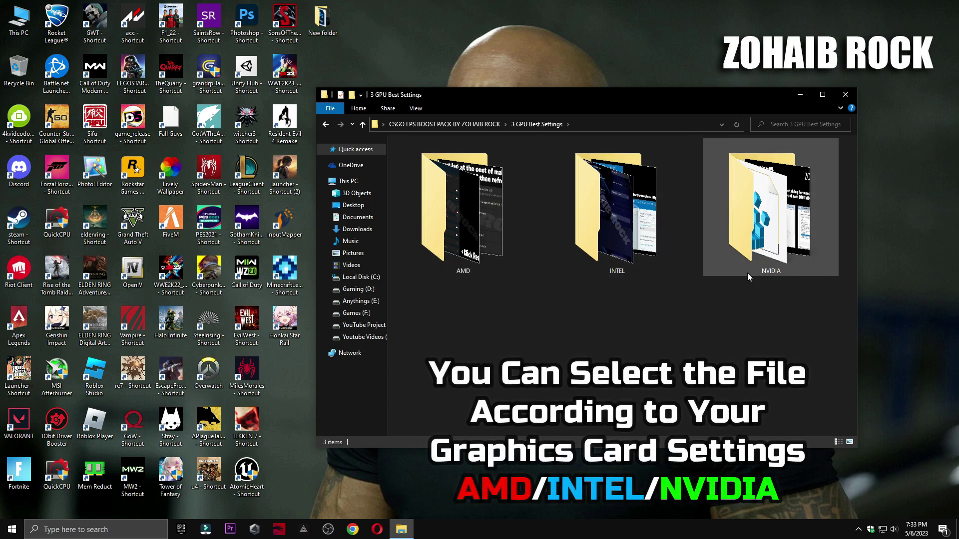
# Step: Look through the three AMD settings screenshots in the AMD folder and close the image viewer
pyautogui.doubleClick(445, 237)
pyautogui.doubleClick(424, 175)
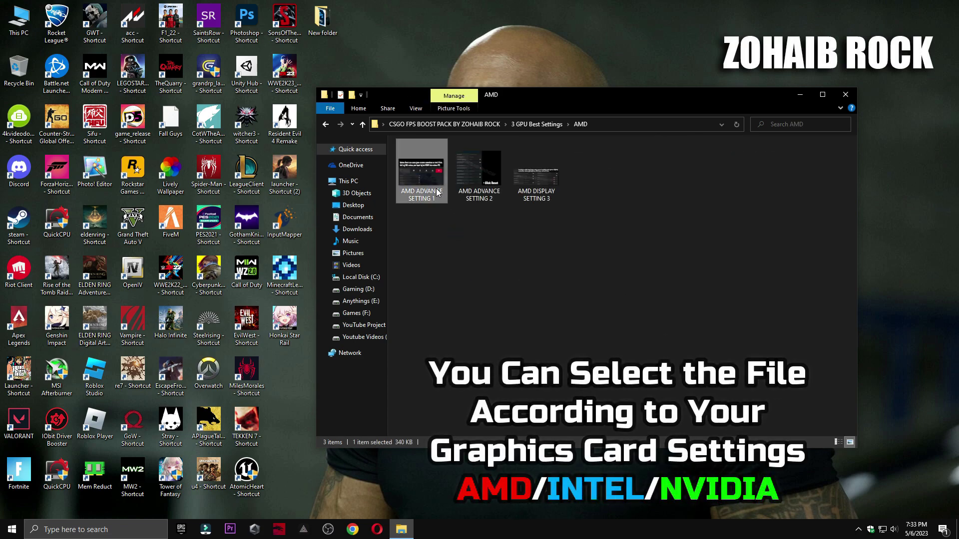
pyautogui.press('Right')
pyautogui.press('Right')
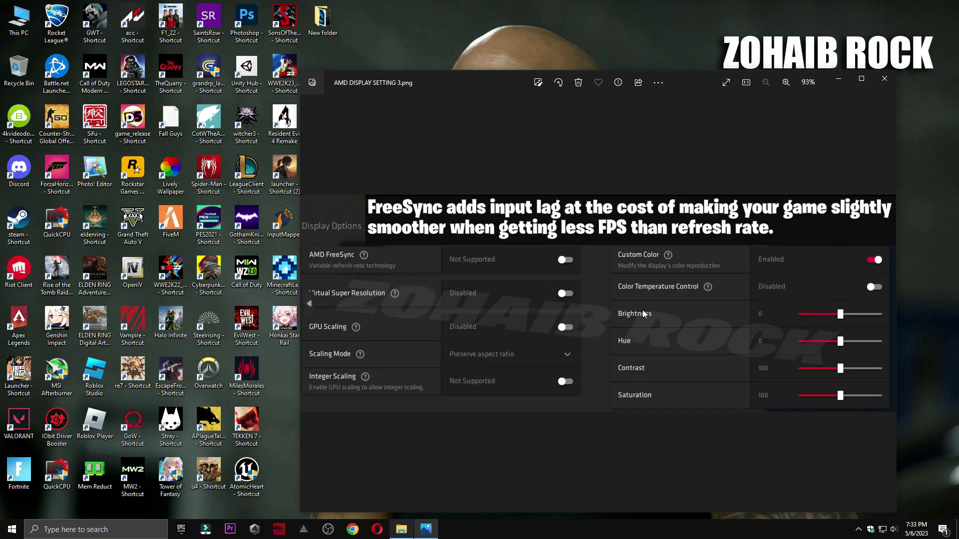
pyautogui.click(885, 79)
# Step: Look through the Intel Graphics Command Center and Intel HD Graphics Control Panel screenshots in the INTEL folder and close the viewer
pyautogui.press('BackSpace')
pyautogui.doubleClick(619, 208)
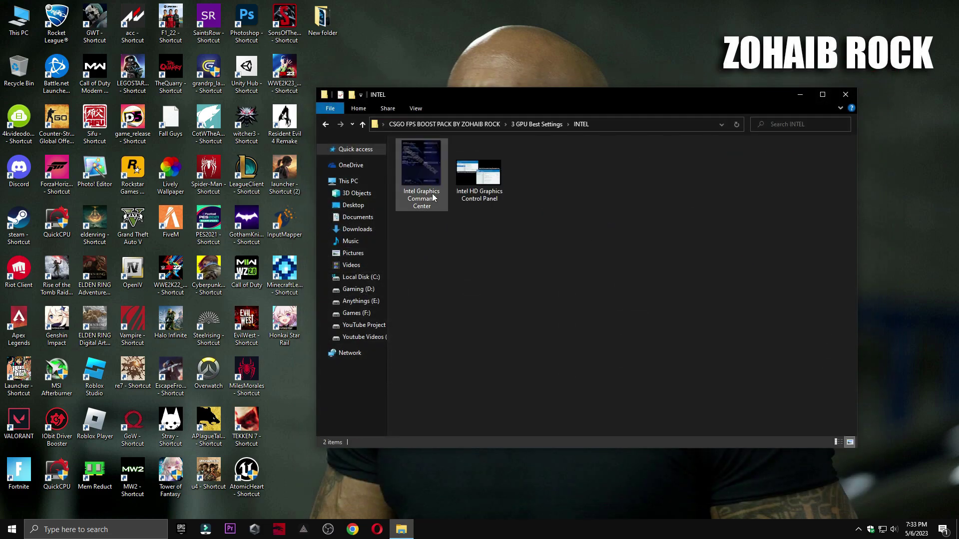
pyautogui.press('Right')
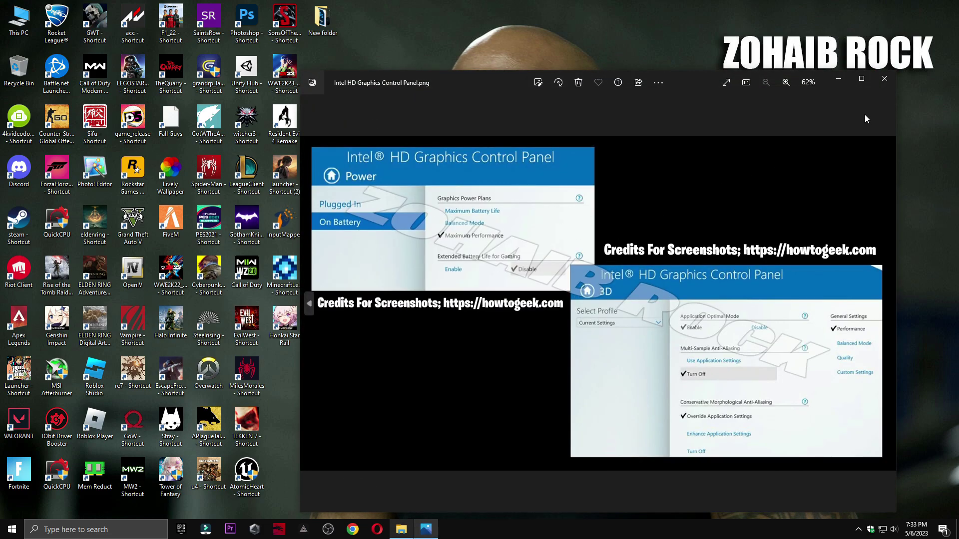
pyautogui.click(884, 79)
# Step: View the NVIDIA Settings (Manage 3D Settings) reference image from the pack's NVIDIA folder
pyautogui.press('BackSpace')
pyautogui.doubleClick(719, 205)
pyautogui.click(427, 195)
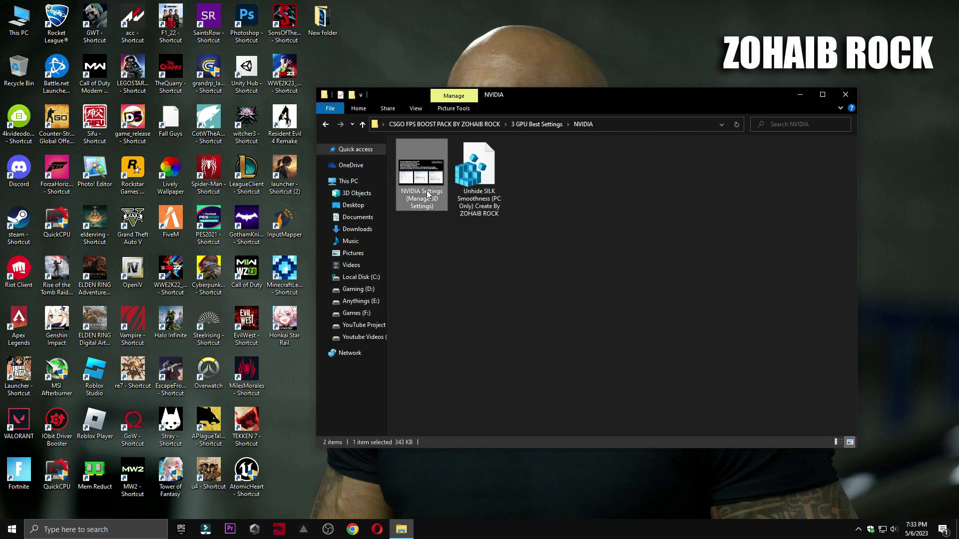
pyautogui.doubleClick(427, 194)
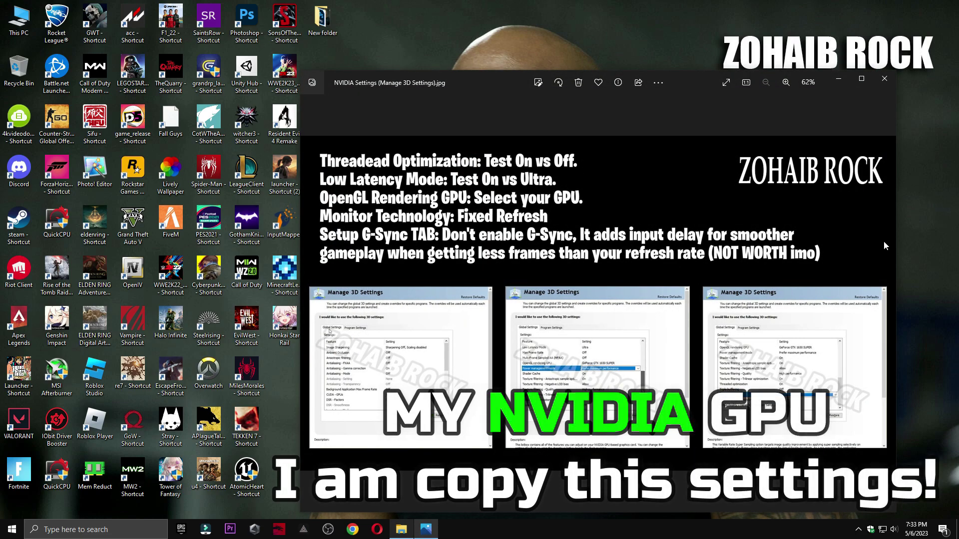
# Step: Open the NVIDIA Control Panel from the desktop, close the reference image and the folder window, and reposition the control panel
pyautogui.rightClick(926, 227)
pyautogui.click(894, 318)
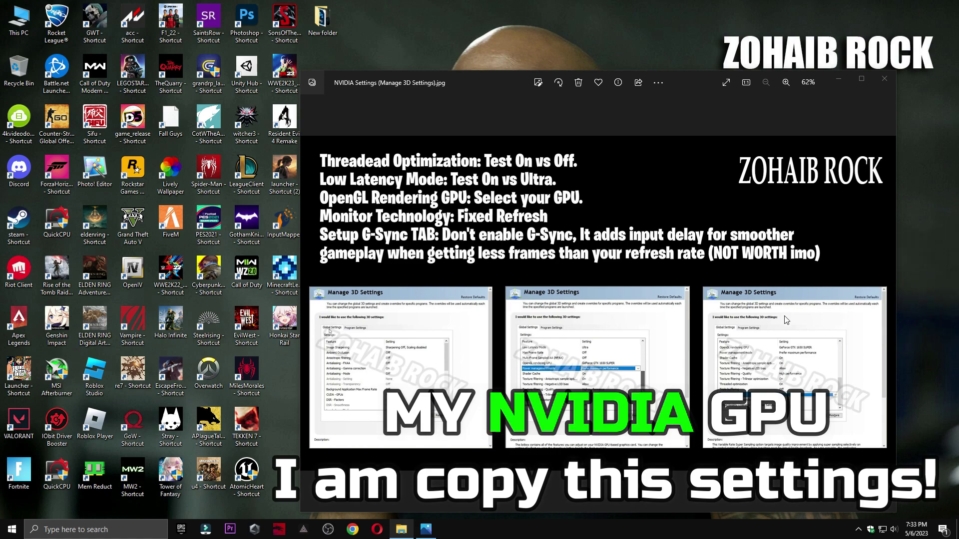
pyautogui.click(816, 117)
pyautogui.click(885, 85)
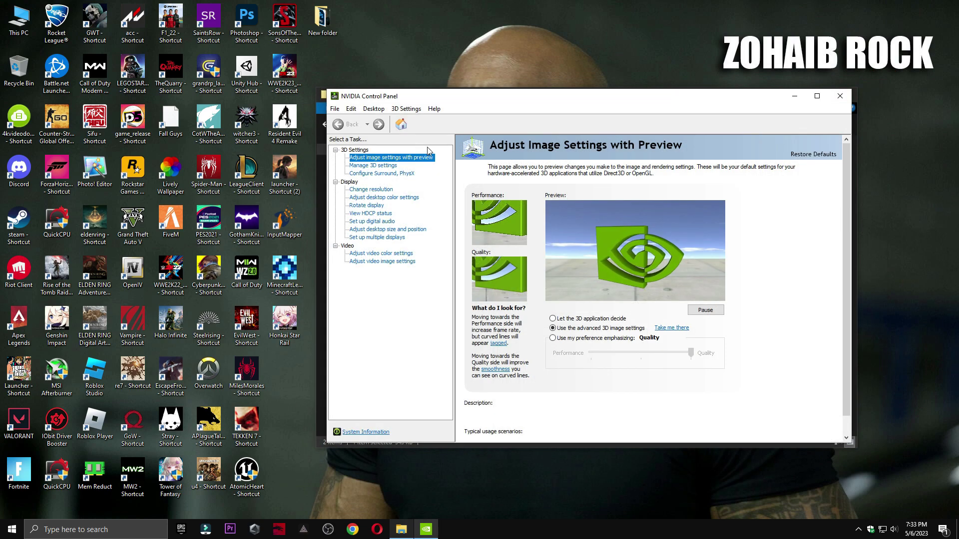
pyautogui.moveTo(830, 100); pyautogui.dragTo(740, 97)
pyautogui.click(844, 95)
pyautogui.moveTo(653, 105); pyautogui.dragTo(710, 105)
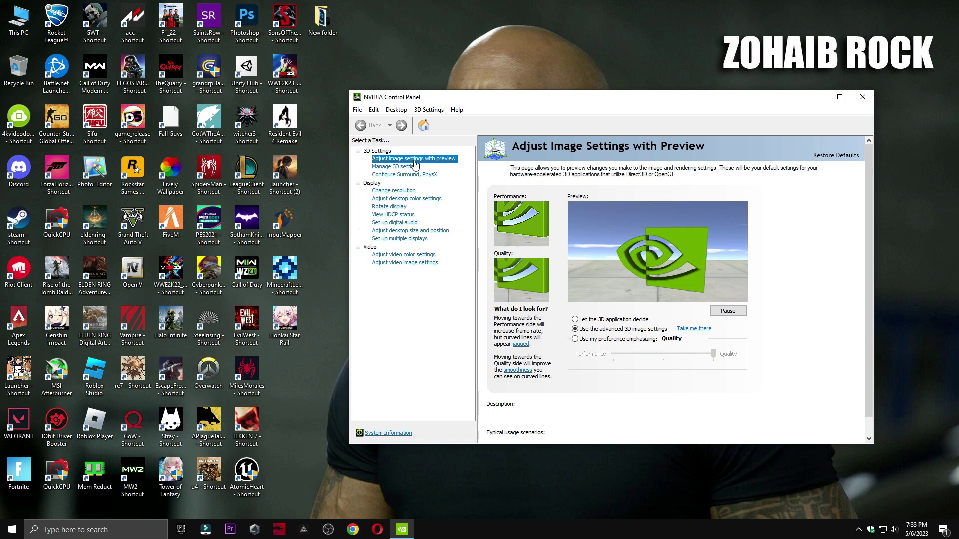
# Step: Review the global Manage 3D Settings list in the NVIDIA Control Panel and close the control panel
pyautogui.moveTo(587, 309)
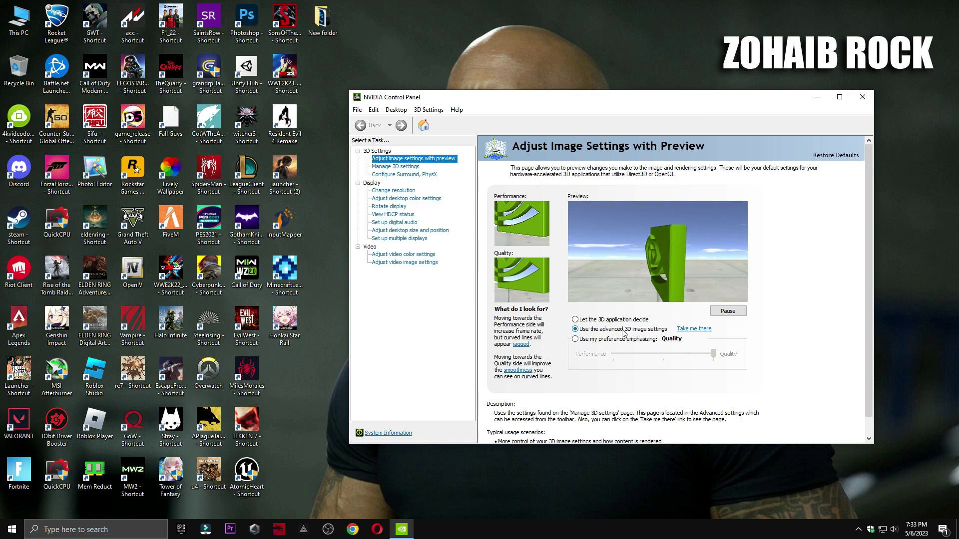
pyautogui.click(395, 166)
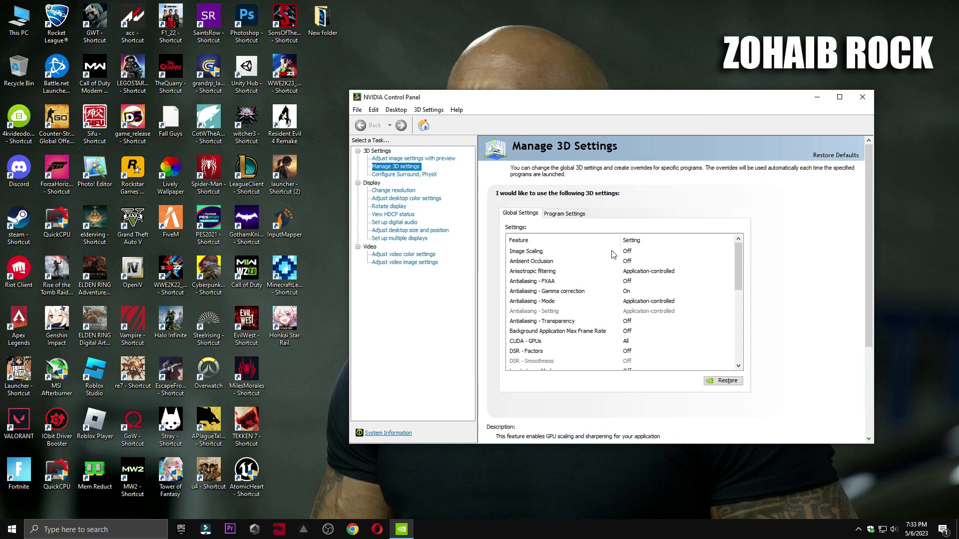
pyautogui.scroll(-4, 607, 283)
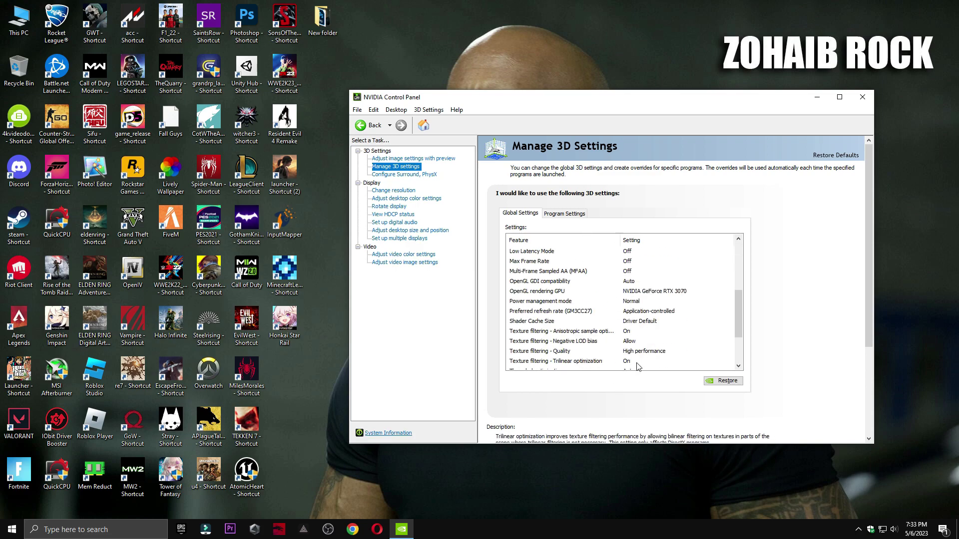
pyautogui.scroll(-2, 638, 341)
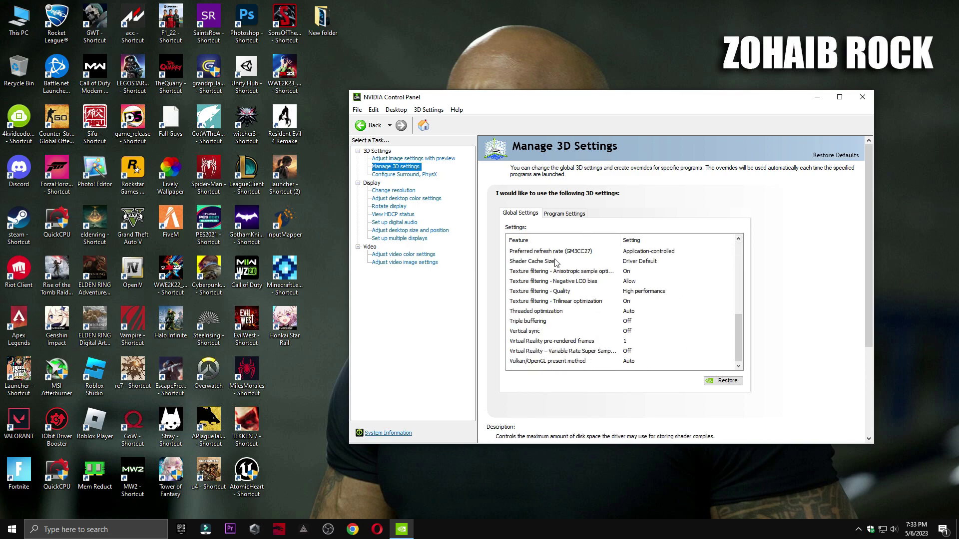
pyautogui.click(414, 159)
pyautogui.click(862, 97)
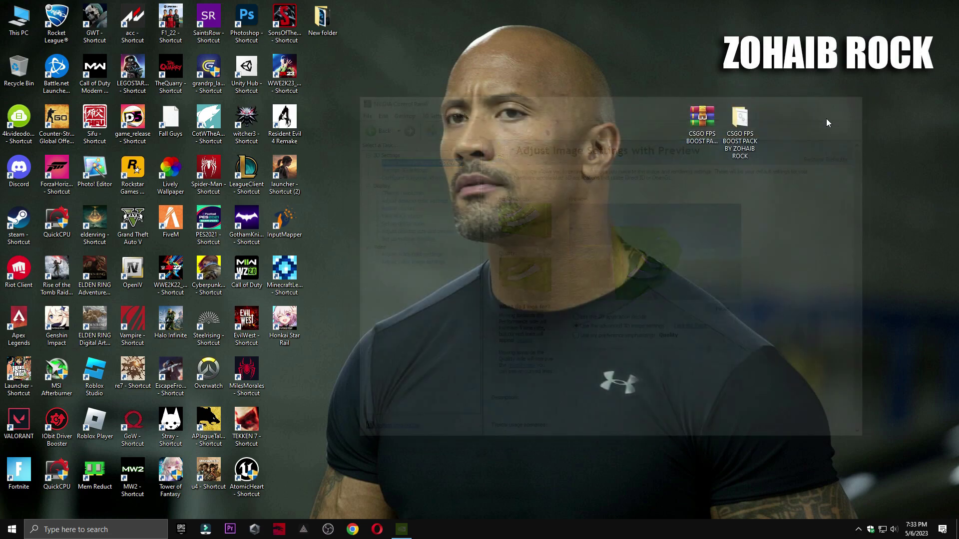
# Step: Open the boost pack folder and go to 4 Power Plan, Quick-CPU, 64bit, which holds the QuickCpuSetup installer
pyautogui.doubleClick(740, 139)
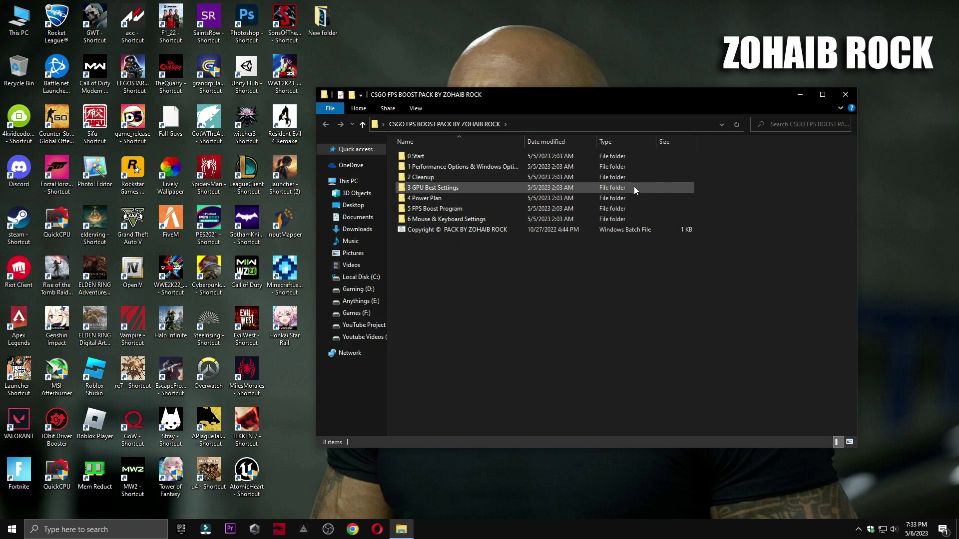
pyautogui.doubleClick(460, 196)
pyautogui.click(428, 159)
pyautogui.doubleClick(427, 159)
pyautogui.doubleClick(428, 168)
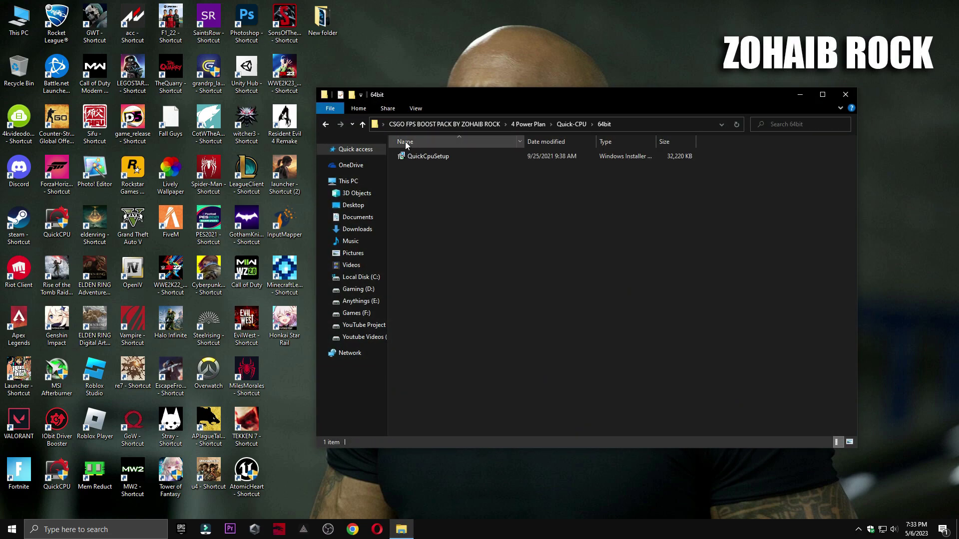
# Step: Launch Quick CPU from its desktop shortcut and keep High performance as the system power plan
pyautogui.click(56, 472)
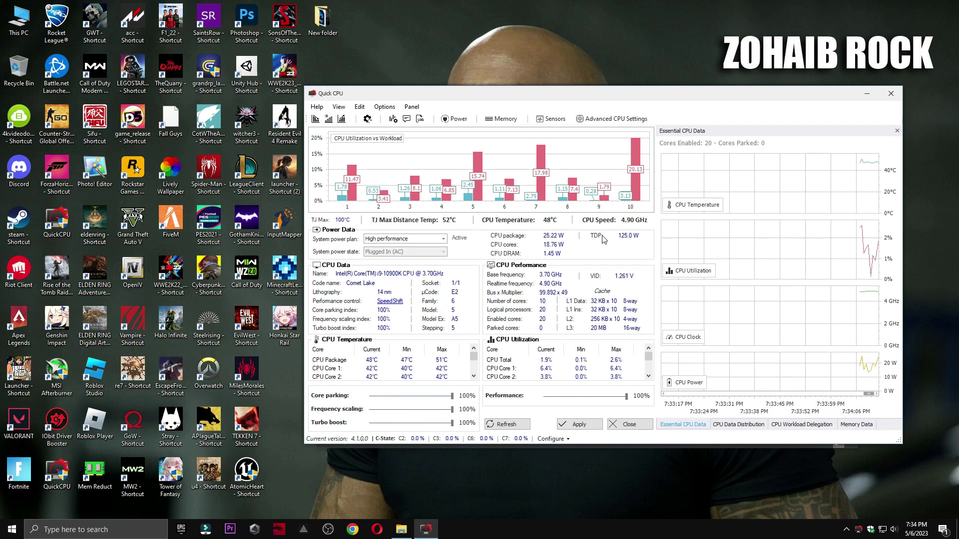
pyautogui.click(658, 304)
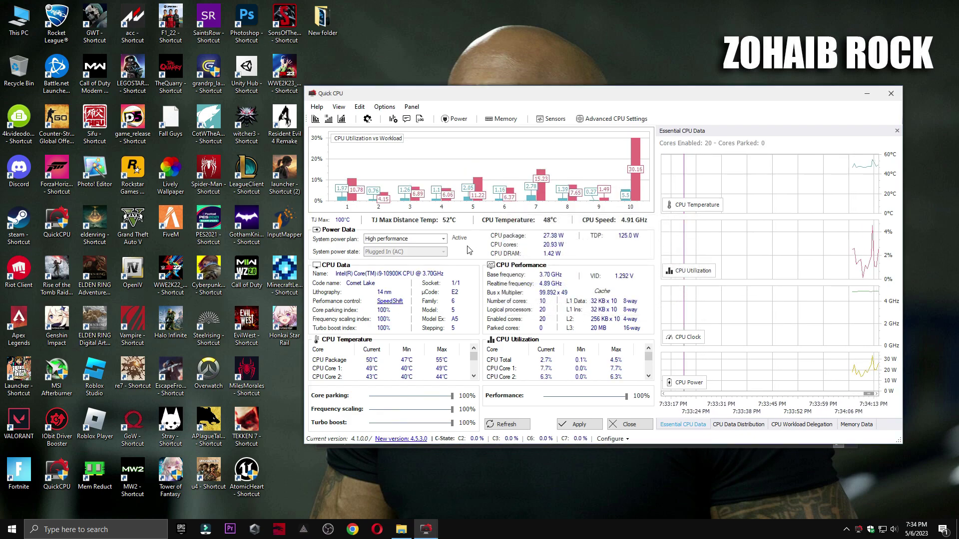
pyautogui.click(443, 240)
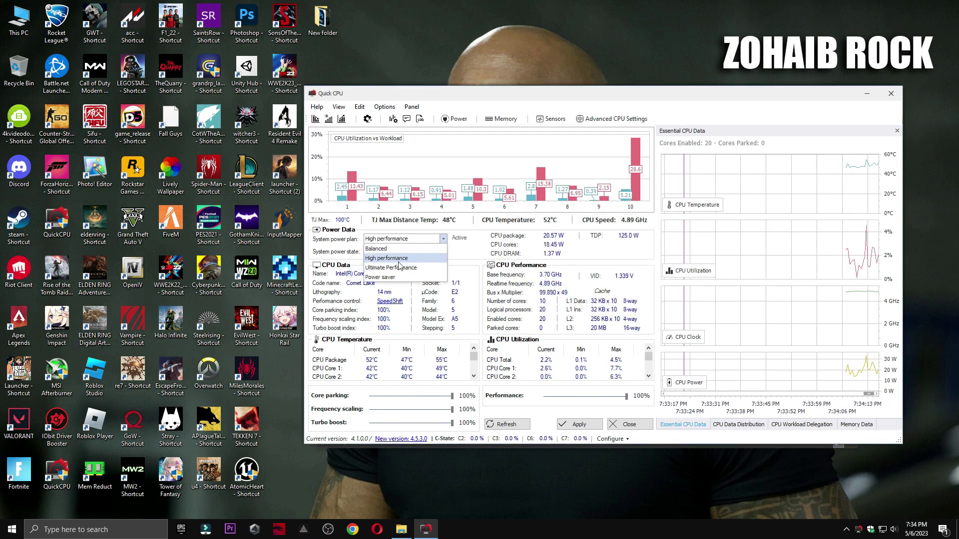
pyautogui.click(376, 314)
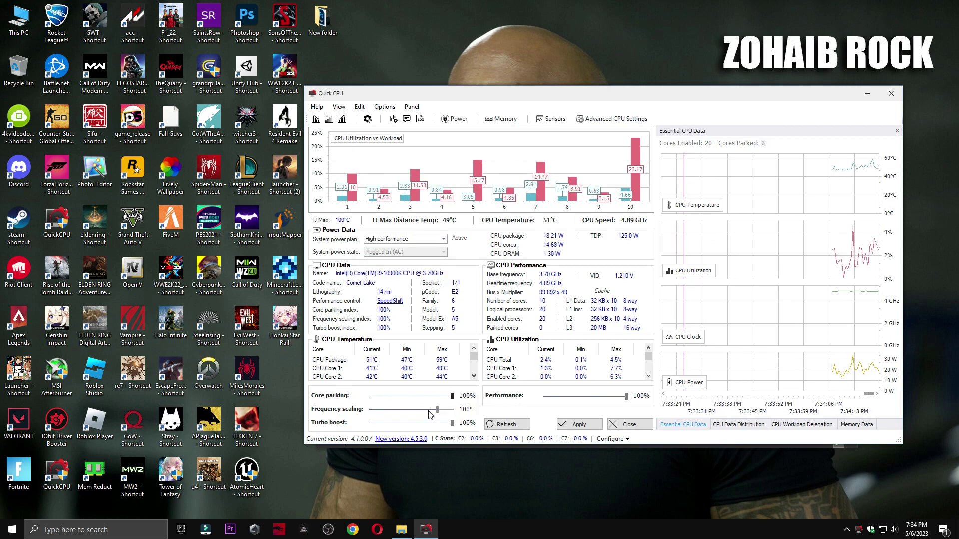
# Step: Set Quick CPU's Performance to 100%, apply the settings, close the program and clear the folder window off the desktop
pyautogui.moveTo(626, 396)
pyautogui.mouseDown()
pyautogui.moveTo(558, 397)
pyautogui.moveTo(628, 397)
pyautogui.mouseUp()
pyautogui.click(601, 424)
pyautogui.click(629, 424)
pyautogui.click(853, 91)
# Step: Search Windows for "power", check the selected plan on the Choose a power plan page, and close Power Options
pyautogui.click(126, 529)
pyautogui.write('power')
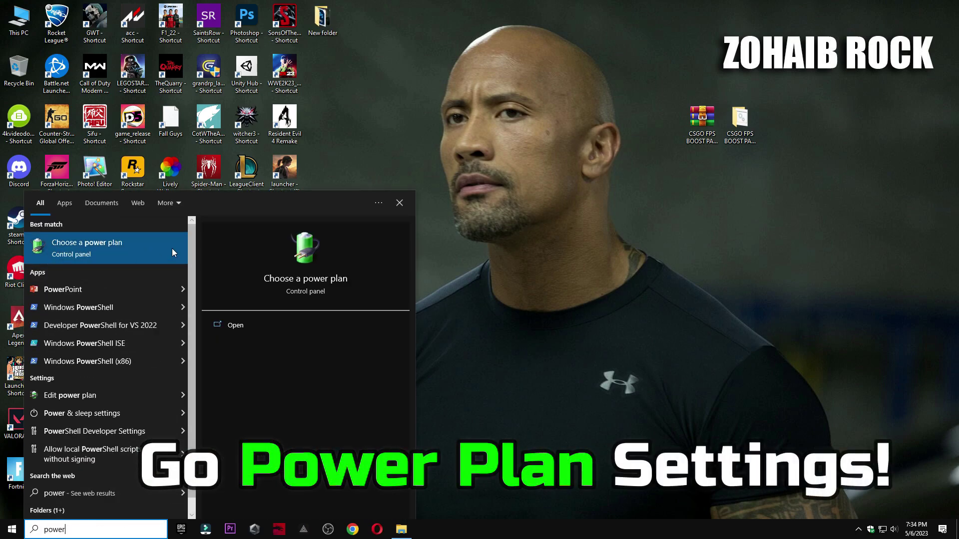
pyautogui.click(127, 247)
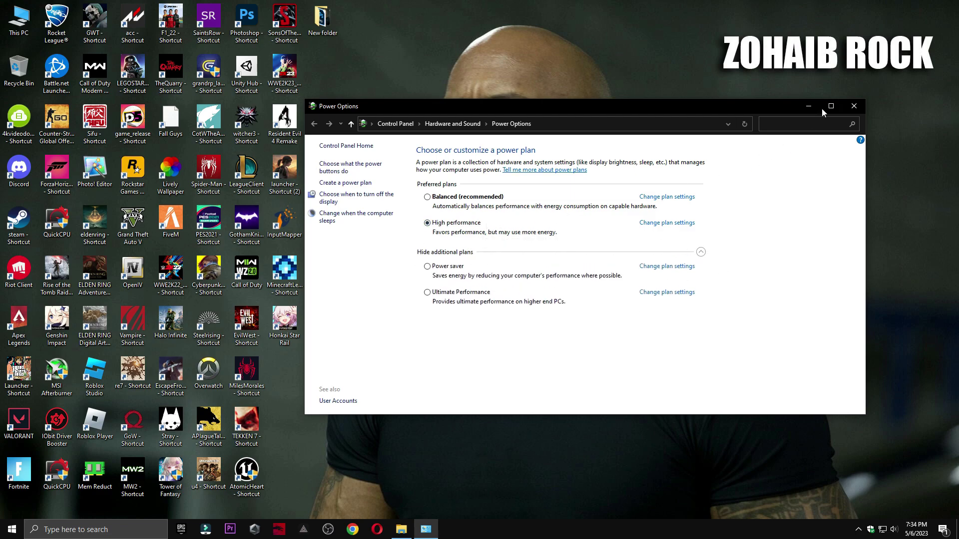
pyautogui.click(852, 107)
# Step: Switch back to the folder window, return to the pack's main folder and open 5 FPS Boost Program
pyautogui.click(405, 532)
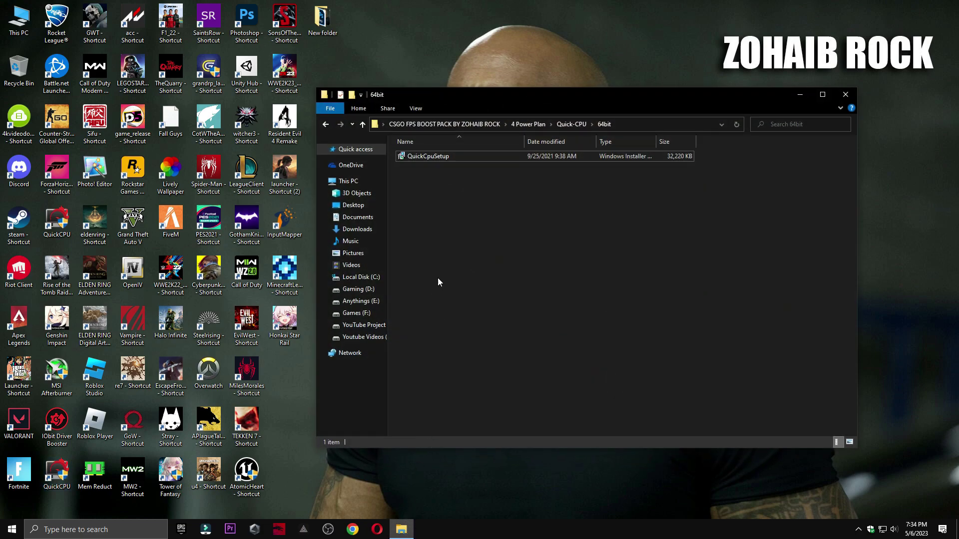
pyautogui.doubleClick(326, 124)
pyautogui.click(325, 124)
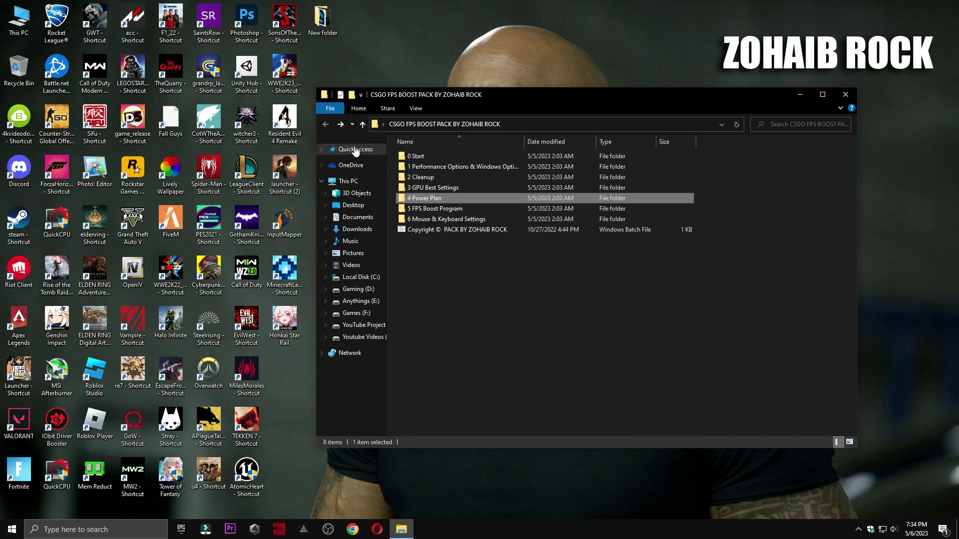
pyautogui.doubleClick(425, 211)
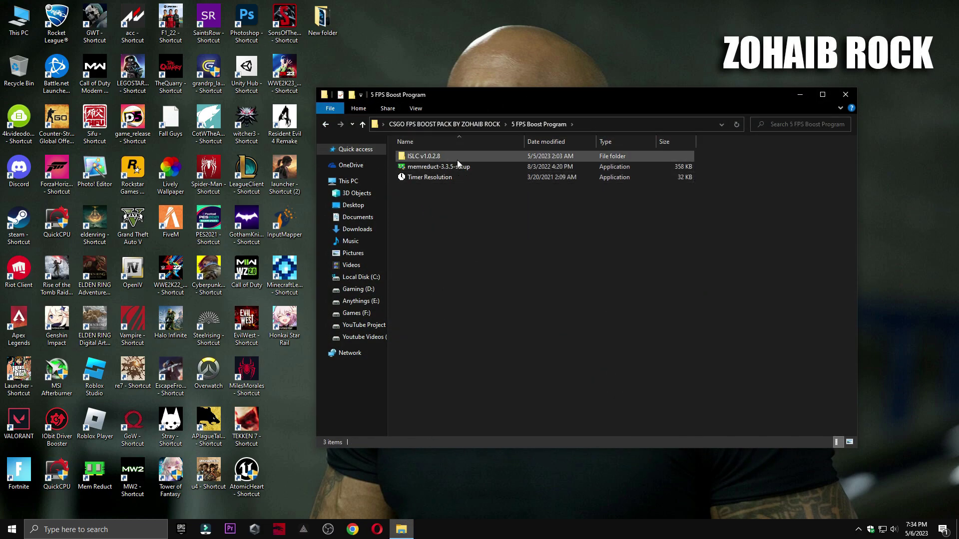
# Step: Run Timer Resolution, set the timer to Maximum, and minimize it so it keeps running
pyautogui.doubleClick(429, 178)
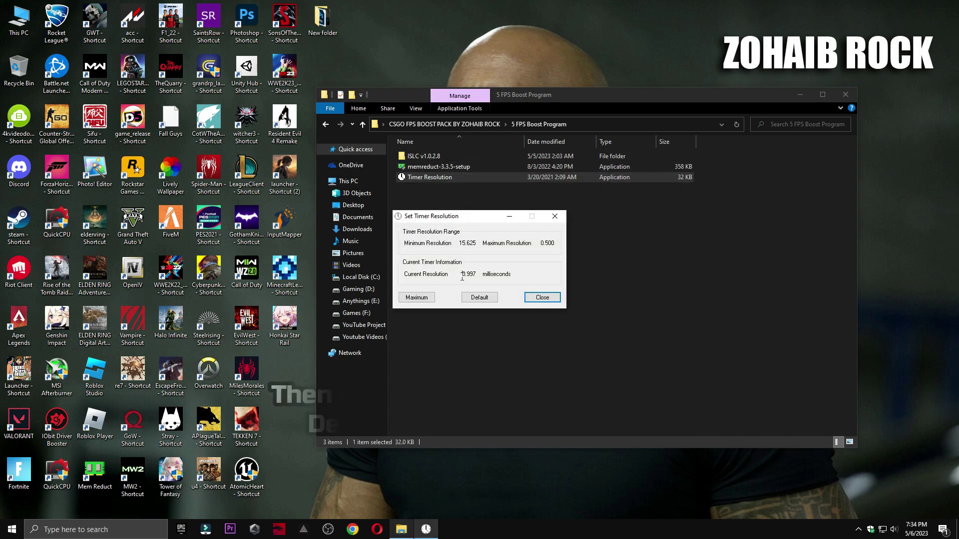
pyautogui.click(408, 298)
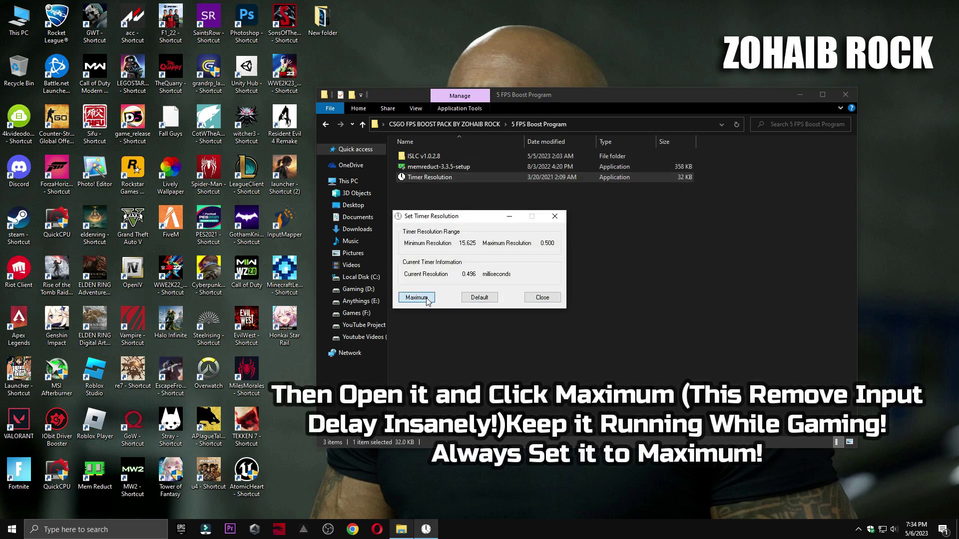
pyautogui.click(510, 216)
# Step: Start the memreduct-3.3.5-setup installer, launch the already installed Mem Reduct from the desktop, and cancel the setup
pyautogui.doubleClick(438, 167)
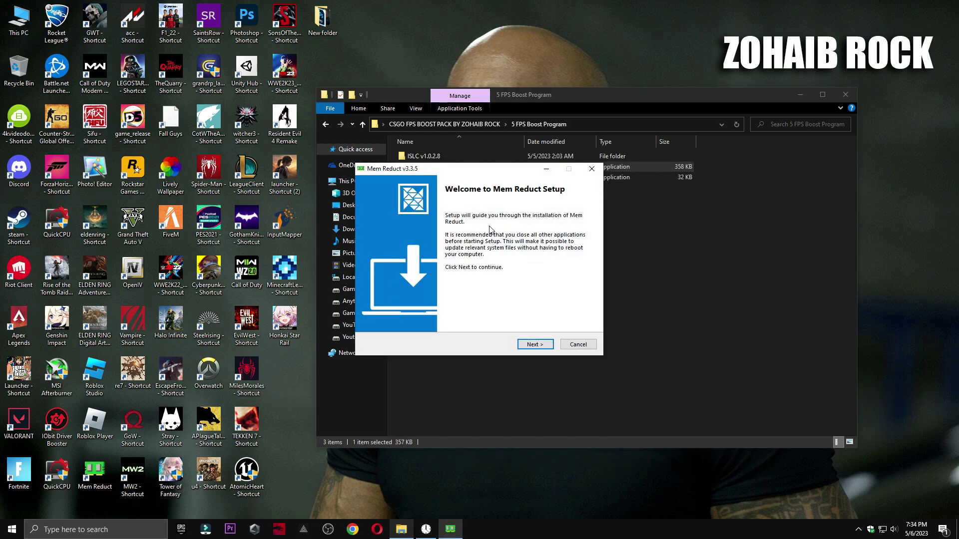
pyautogui.doubleClick(95, 470)
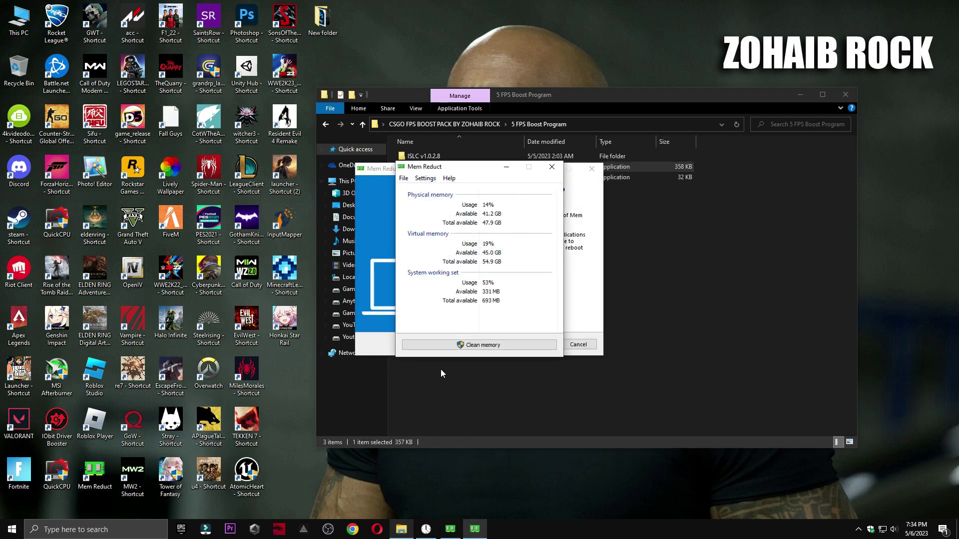
pyautogui.click(578, 344)
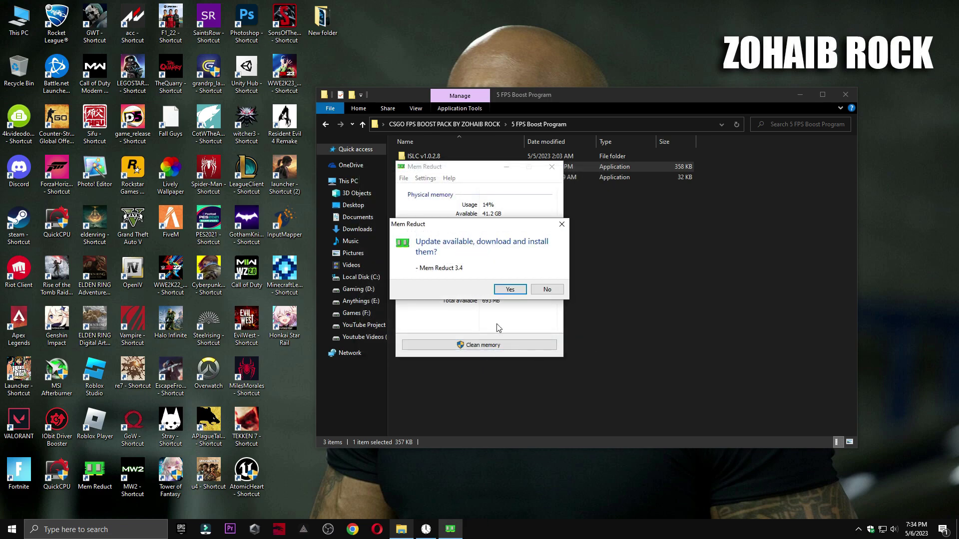
# Step: Dismiss Mem Reduct's update offer, clean the memory, and minimize the program
pyautogui.click(510, 290)
pyautogui.click(547, 279)
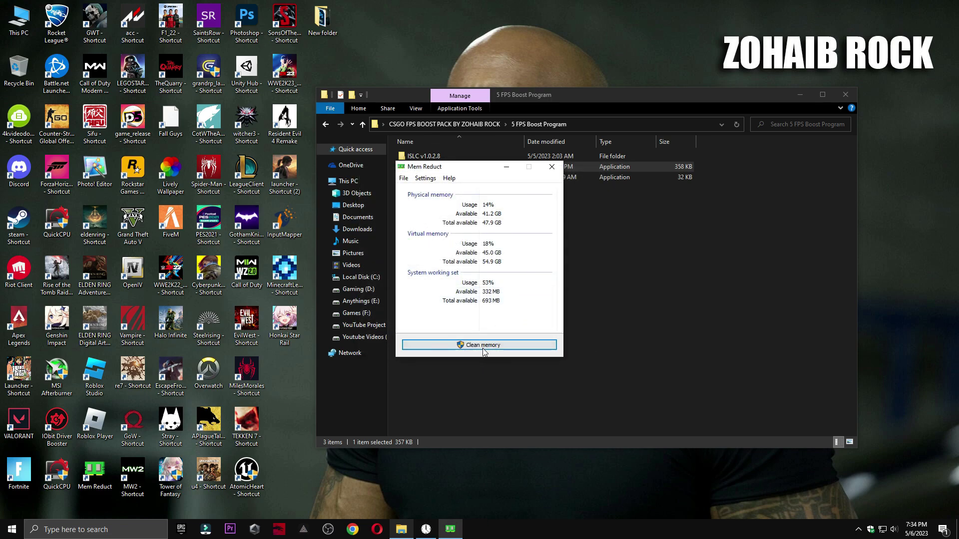
pyautogui.click(505, 346)
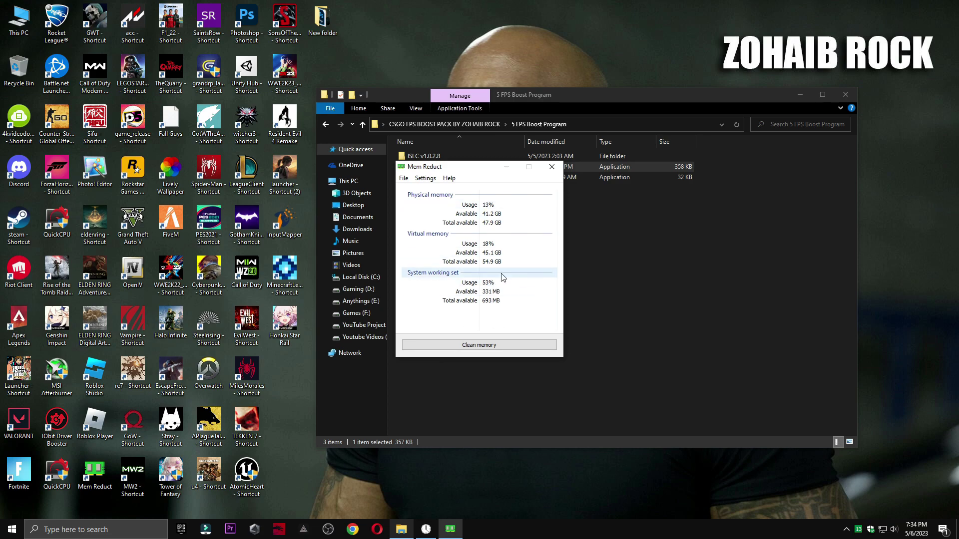
pyautogui.click(507, 167)
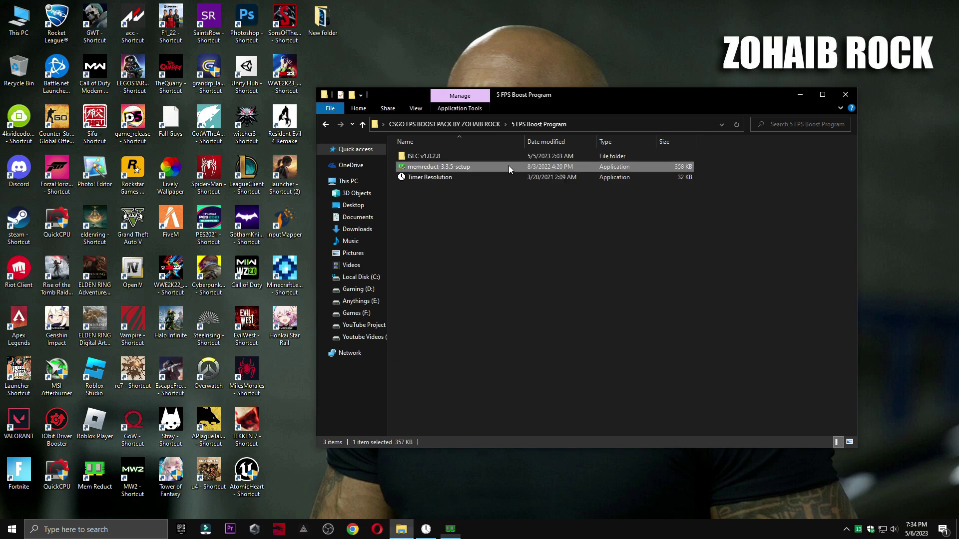
# Step: Open the ISLC v1.0.2.8 folder and run Intelligent standby list cleaner ISLC
pyautogui.click(433, 156)
pyautogui.doubleClick(458, 157)
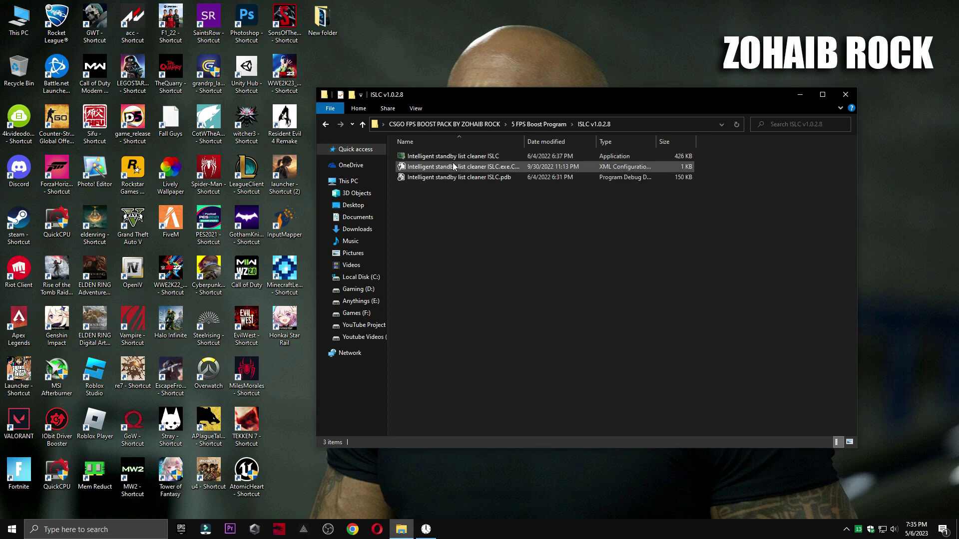
pyautogui.doubleClick(441, 158)
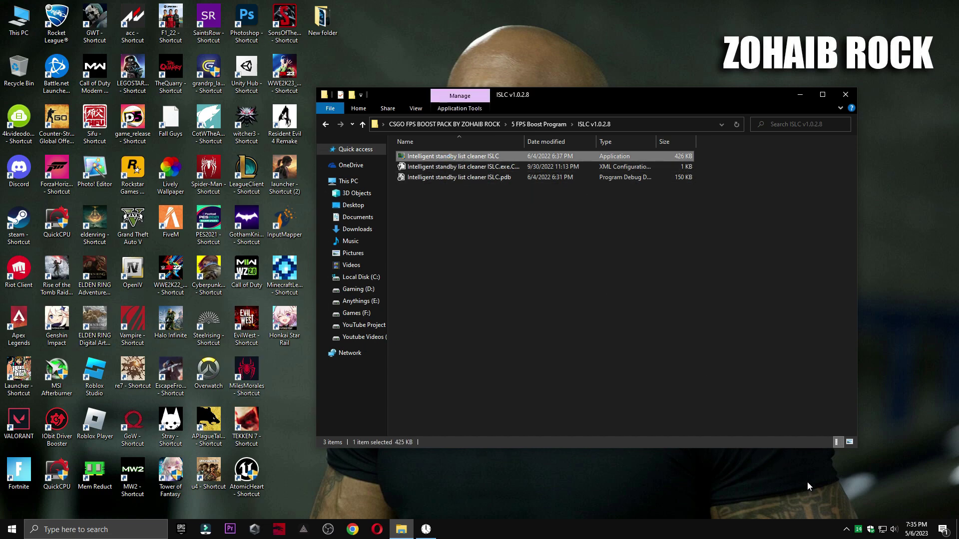
# Step: Bring up the running Intelligent standby list cleaner window, purge the standby list, and stop its monitoring
pyautogui.doubleClick(839, 510)
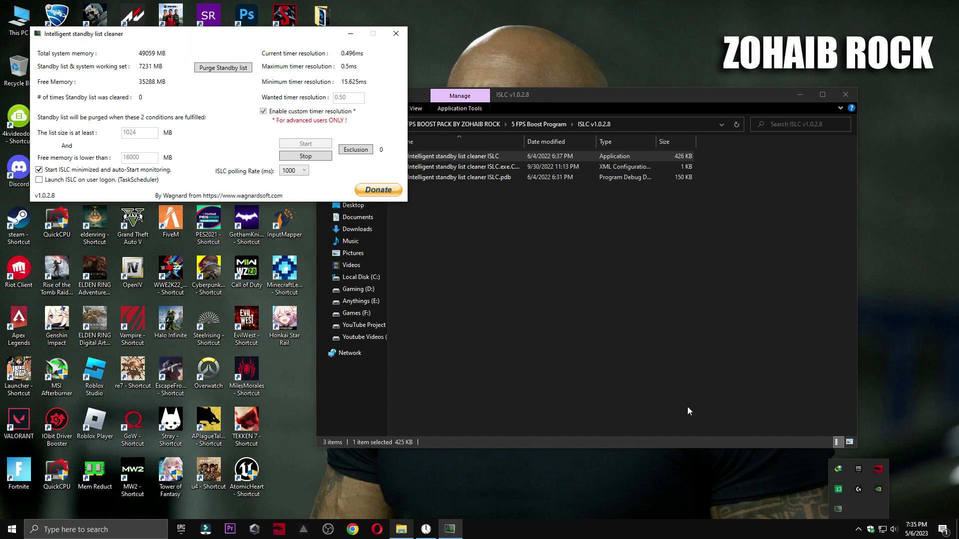
pyautogui.moveTo(306, 34); pyautogui.dragTo(688, 201)
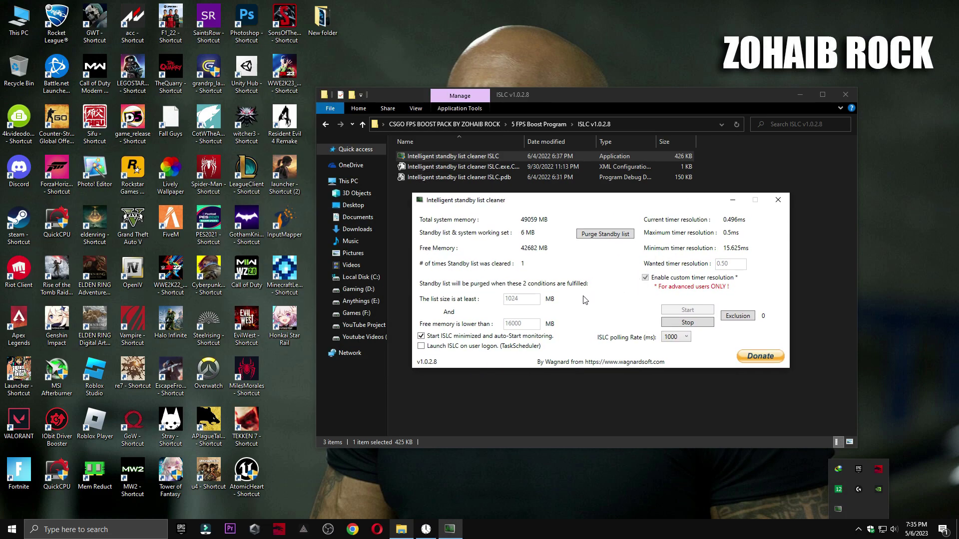
pyautogui.click(699, 324)
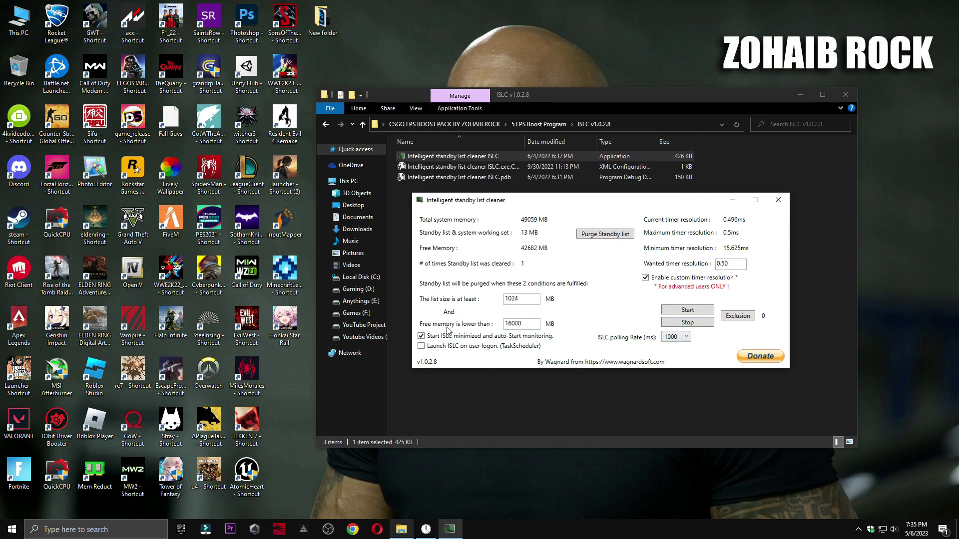
# Step: Set the ISLC polling rate to 500 ms, start monitoring, and minimize the program so it keeps running
pyautogui.moveTo(529, 324); pyautogui.dragTo(453, 327)
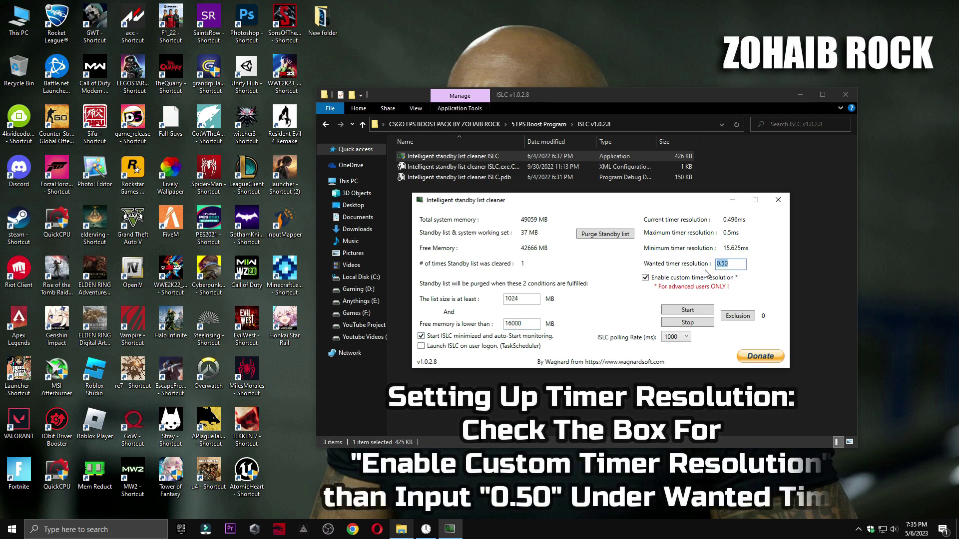
pyautogui.click(679, 338)
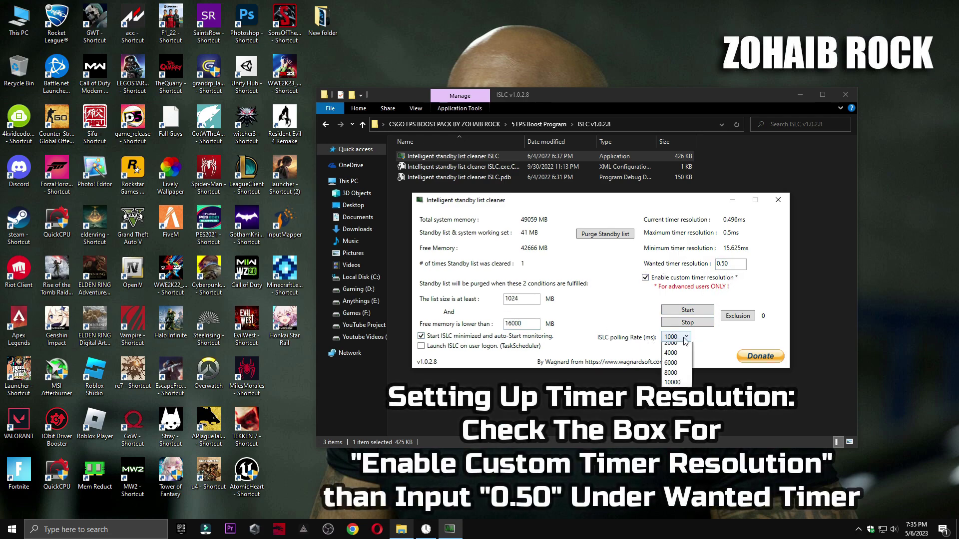
pyautogui.click(677, 359)
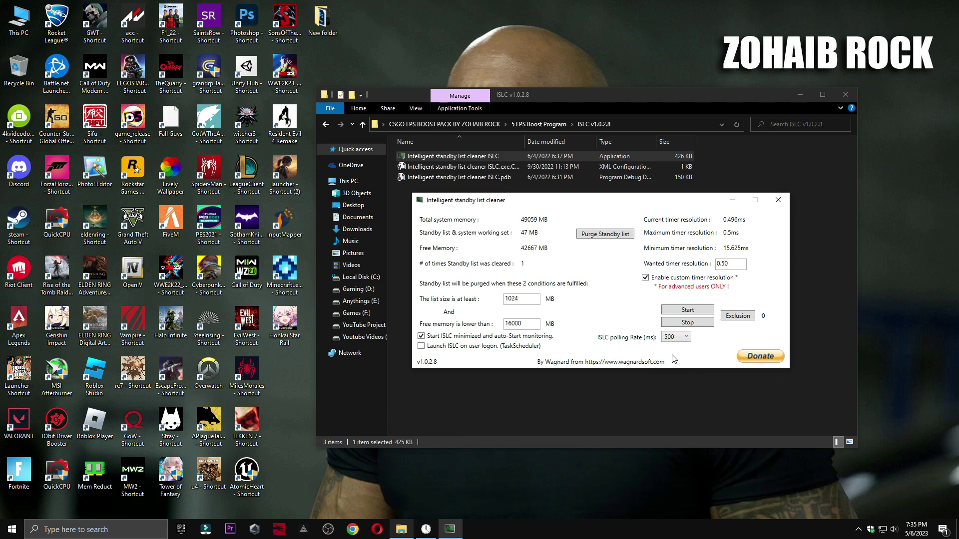
pyautogui.click(689, 312)
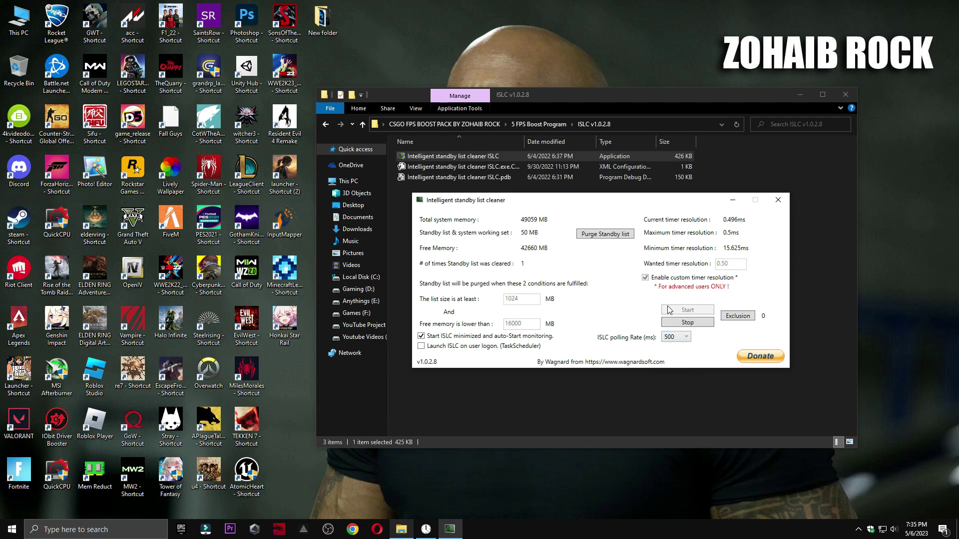
pyautogui.click(731, 200)
pyautogui.click(859, 530)
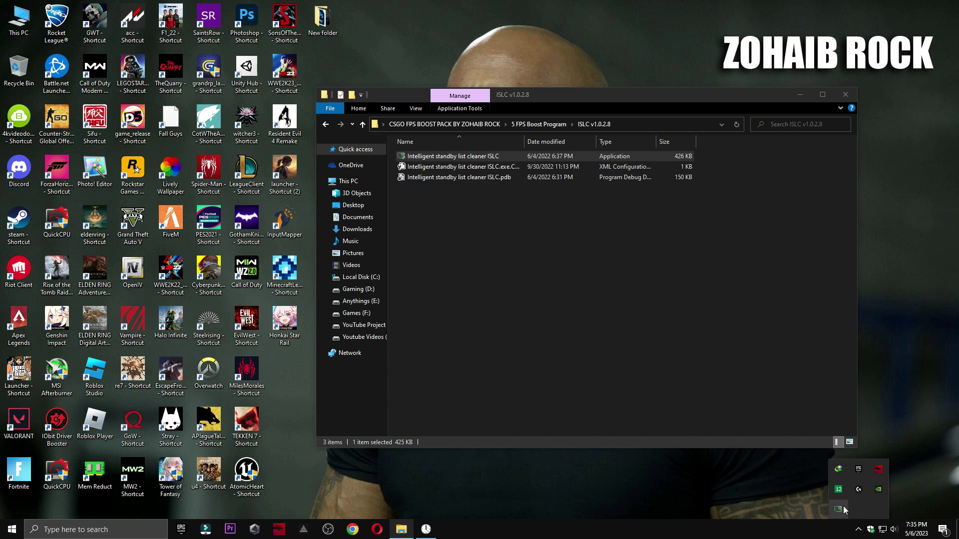
# Step: Return to the CSGO FPS BOOST PACK folder and open 6 Mouse & Keyboard Settings
pyautogui.click(325, 125)
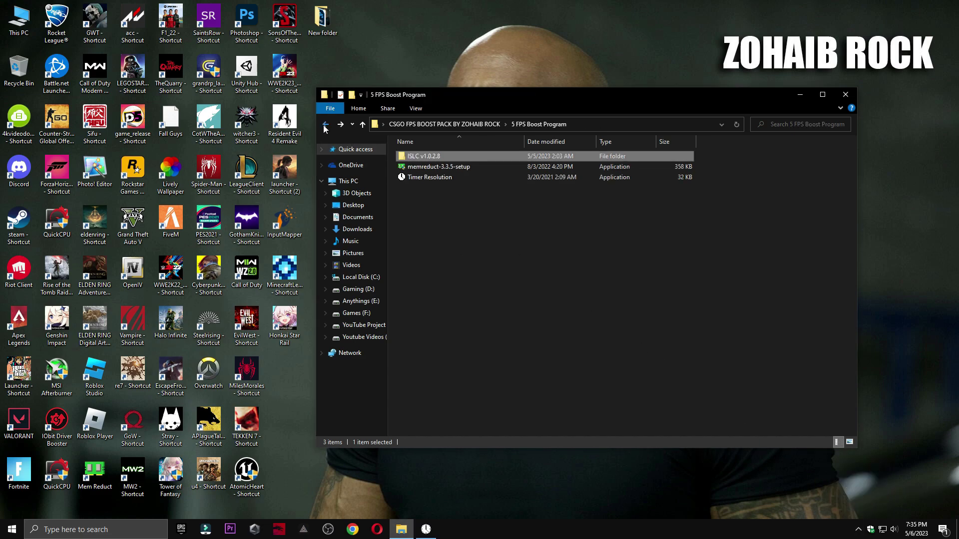
pyautogui.click(325, 124)
pyautogui.click(469, 220)
pyautogui.doubleClick(469, 220)
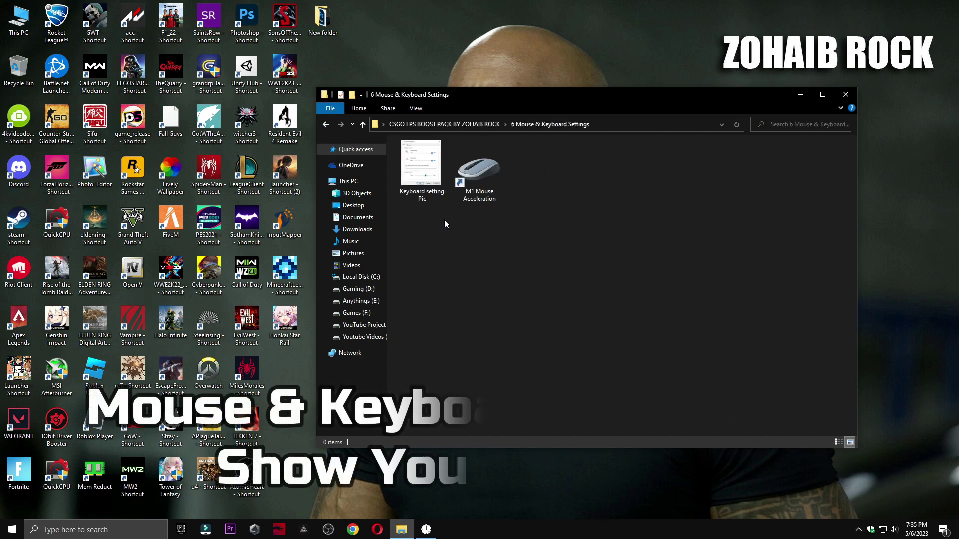
# Step: Open M1 Mouse Acceleration and confirm the Mouse Properties with Enhance pointer precision off
pyautogui.doubleClick(479, 170)
pyautogui.moveTo(213, 64); pyautogui.dragTo(693, 161)
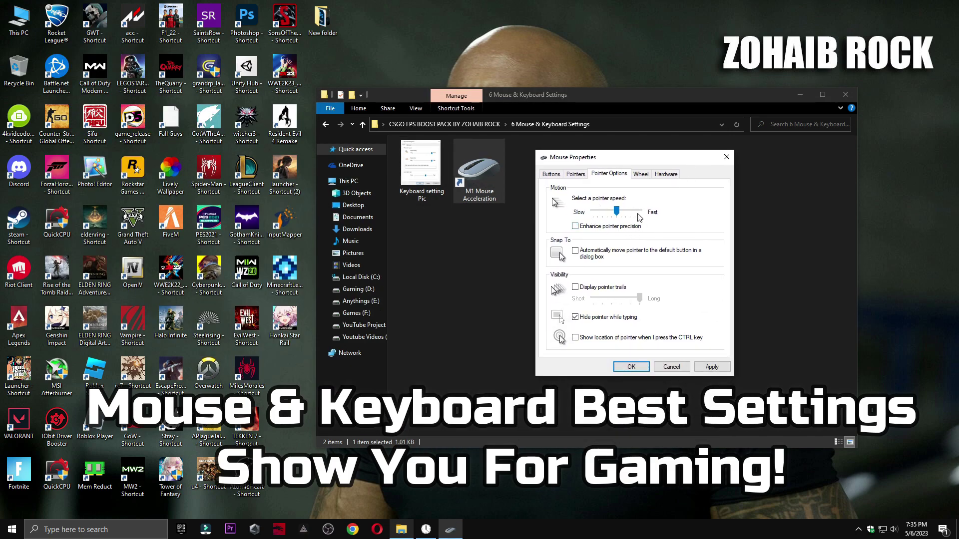
pyautogui.click(552, 174)
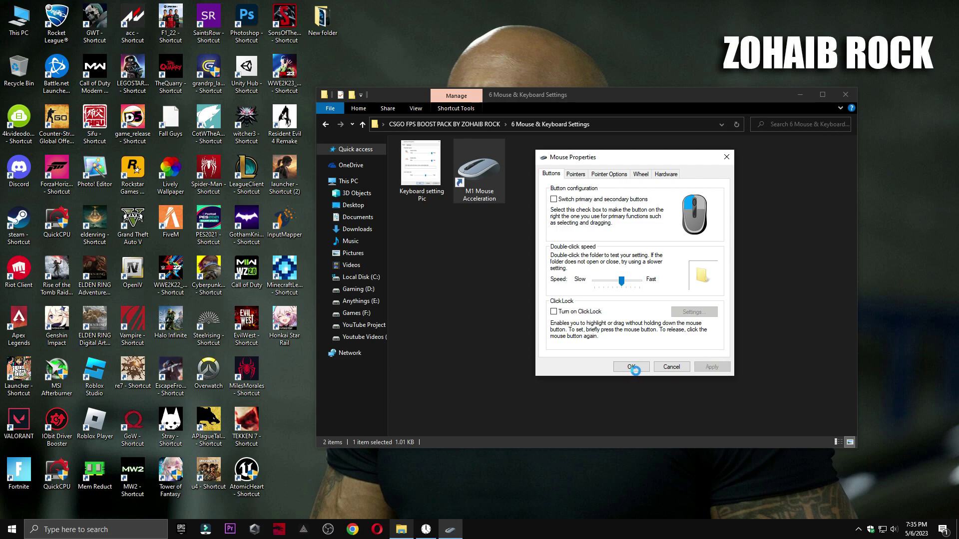
pyautogui.click(632, 367)
# Step: Open Keyboard setting Pic for reference, check Keyboard Properties for the shortest repeat delay and fastest repeat rate, and close everything
pyautogui.doubleClick(430, 188)
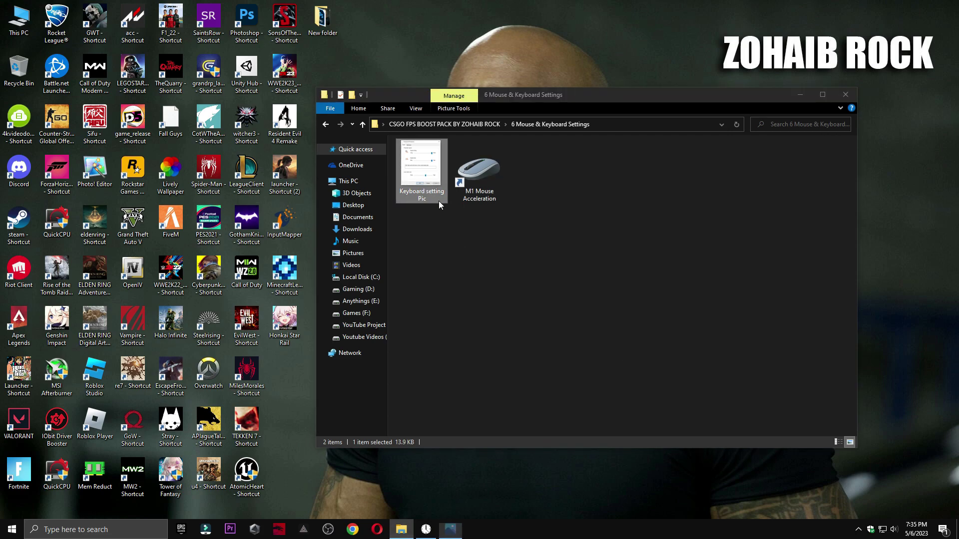
pyautogui.click(95, 529)
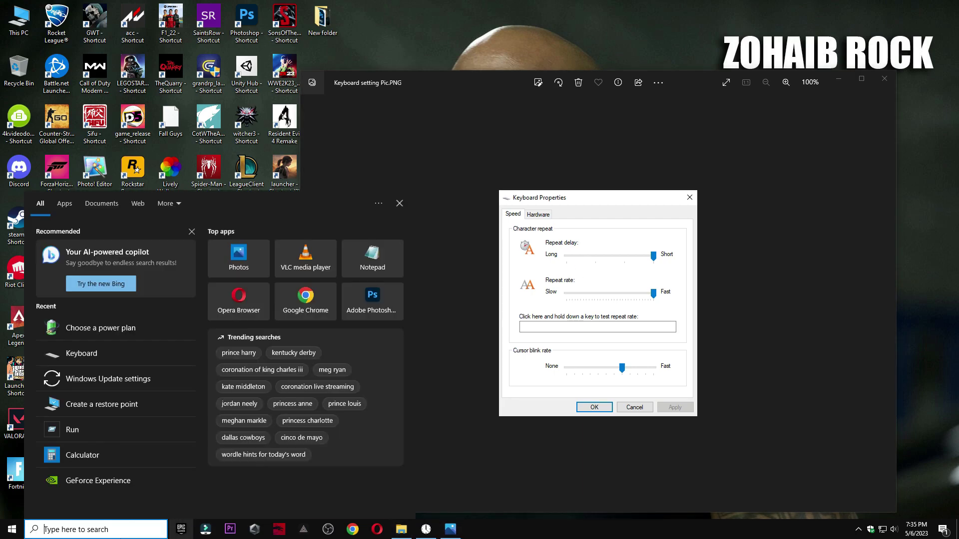
pyautogui.write('keyboar')
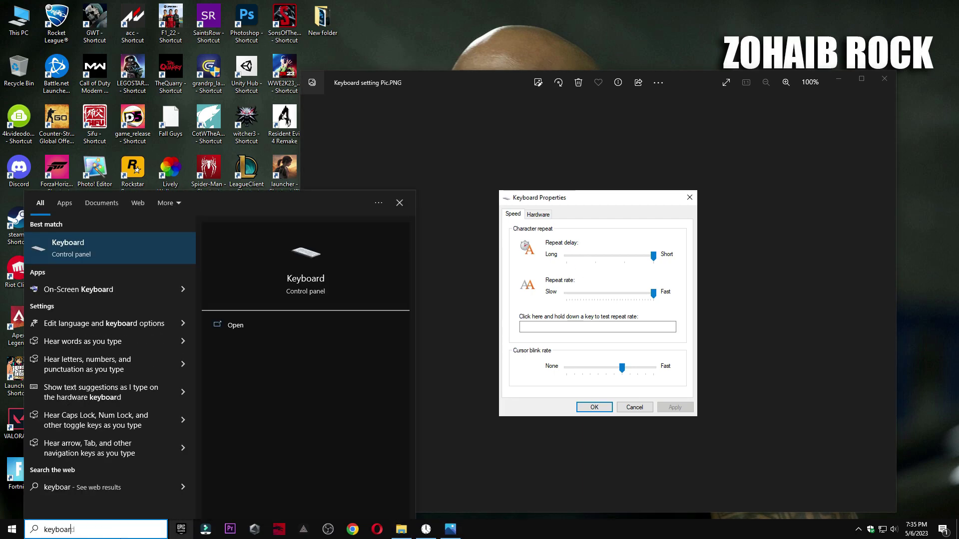
pyautogui.click(125, 239)
pyautogui.moveTo(201, 79); pyautogui.dragTo(427, 202)
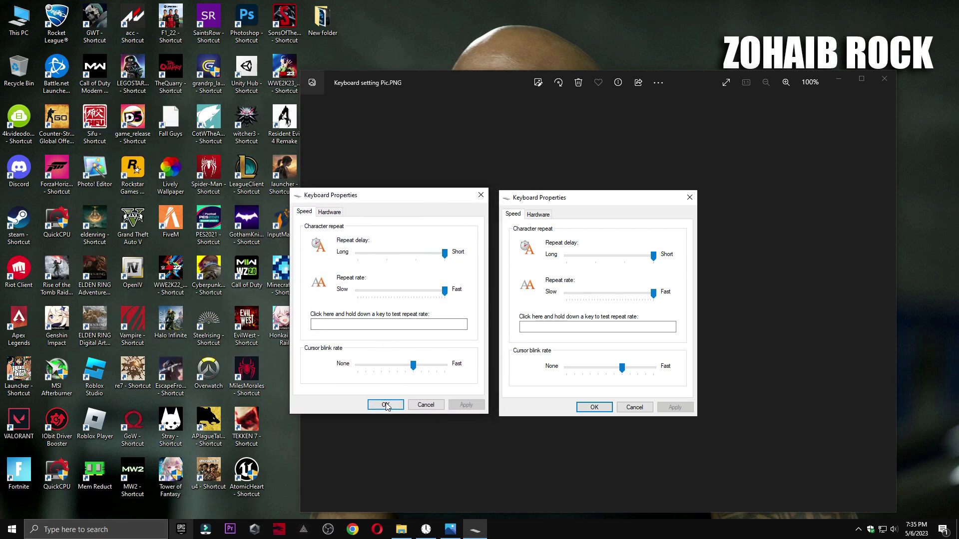
pyautogui.press('Escape')
pyautogui.click(881, 83)
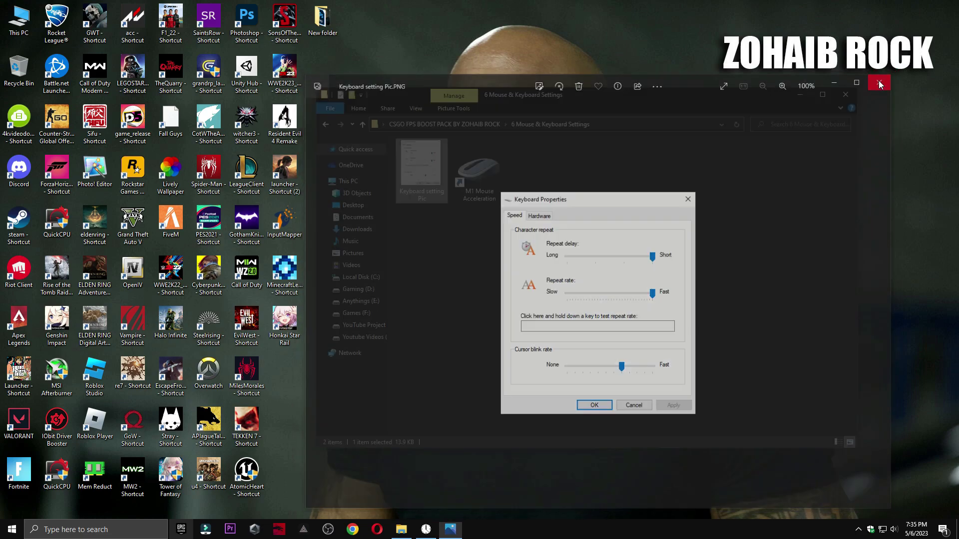
pyautogui.click(835, 97)
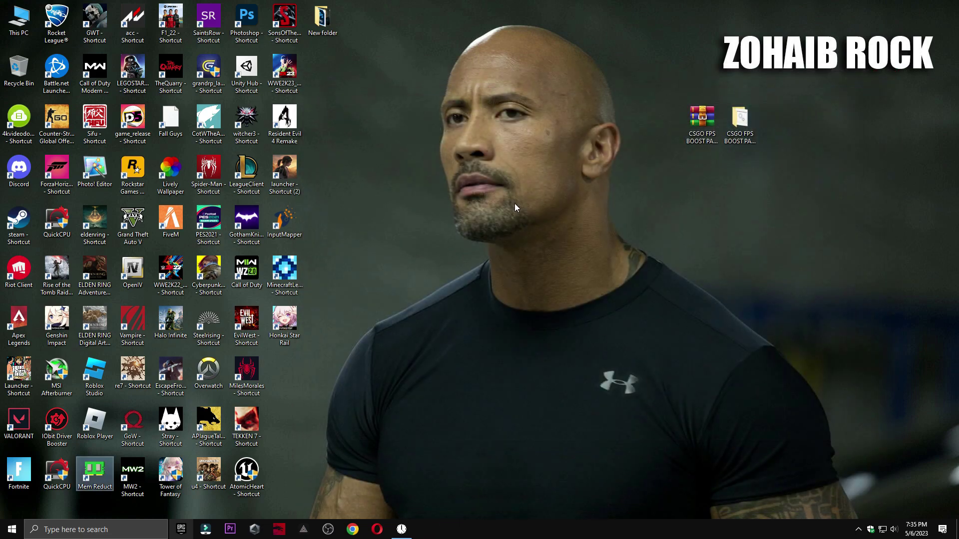
# Step: Open the Counter-Strike Global Offensive folder under Steam, steamapps, common on the Gaming (D:) drive
pyautogui.doubleClick(3, 22)
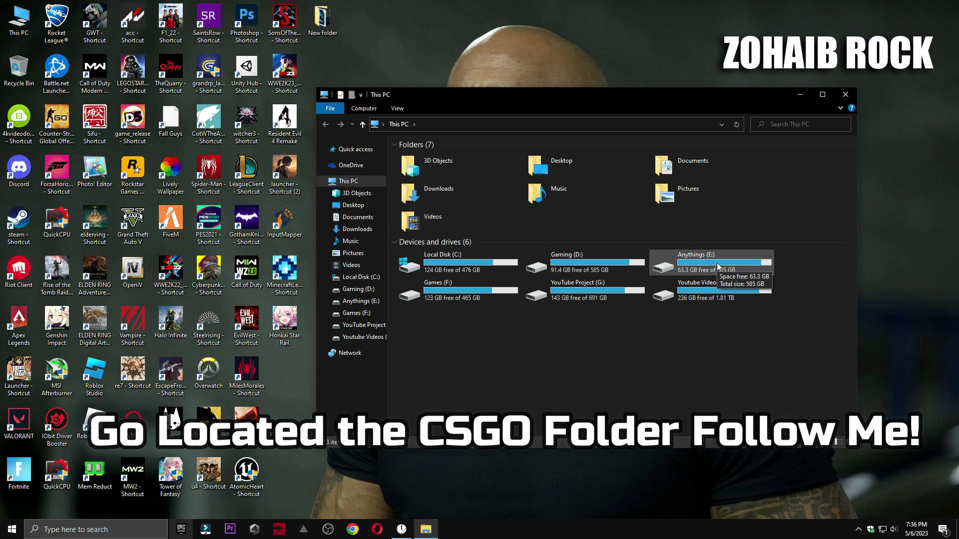
pyautogui.click(614, 268)
pyautogui.doubleClick(614, 267)
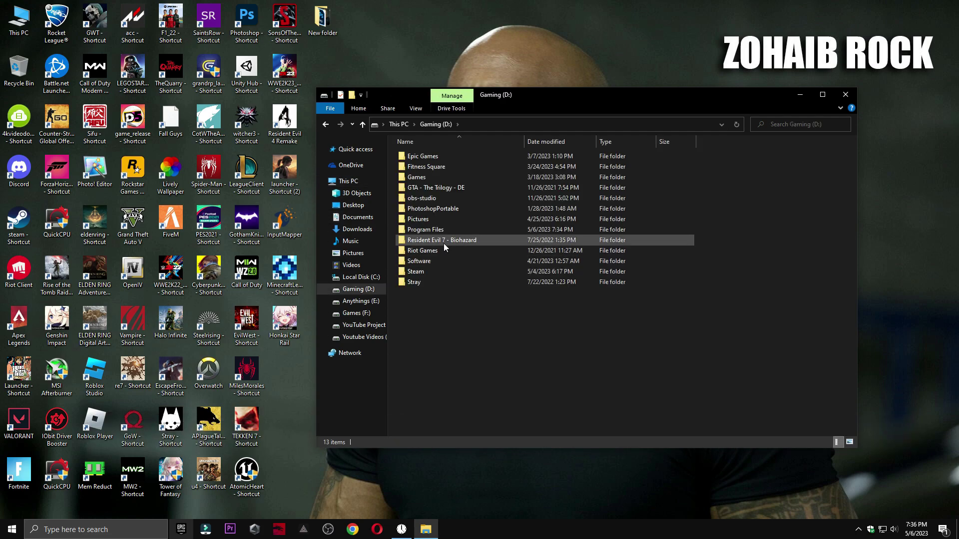
pyautogui.doubleClick(408, 276)
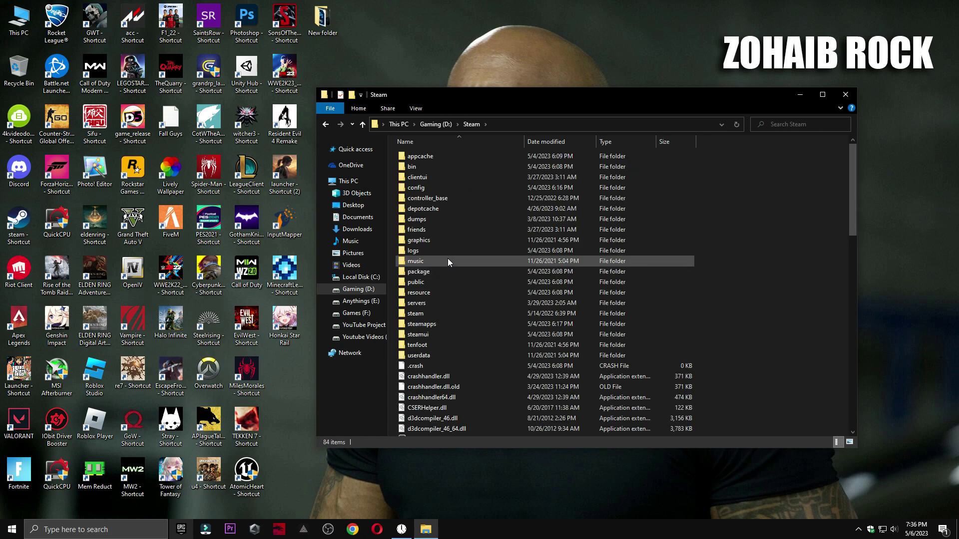
pyautogui.doubleClick(439, 323)
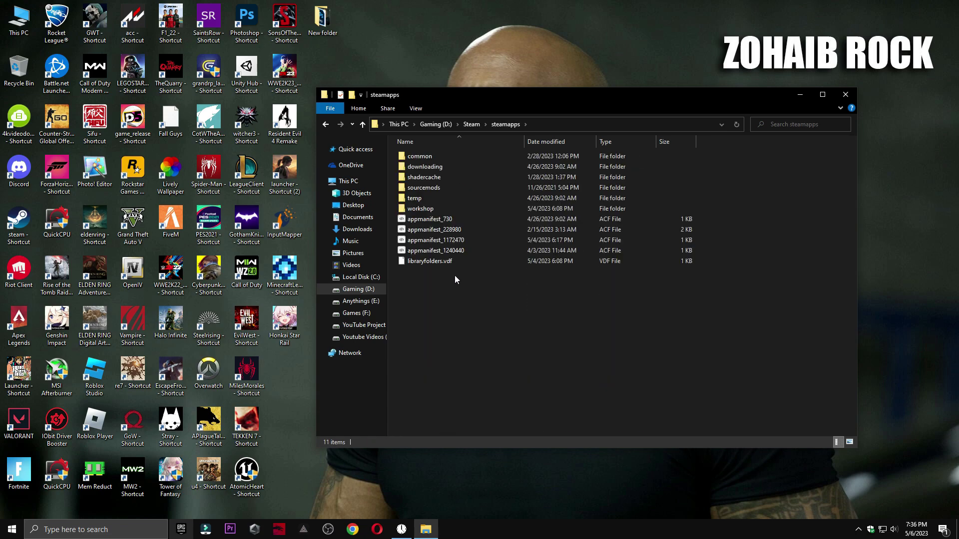
pyautogui.doubleClick(460, 157)
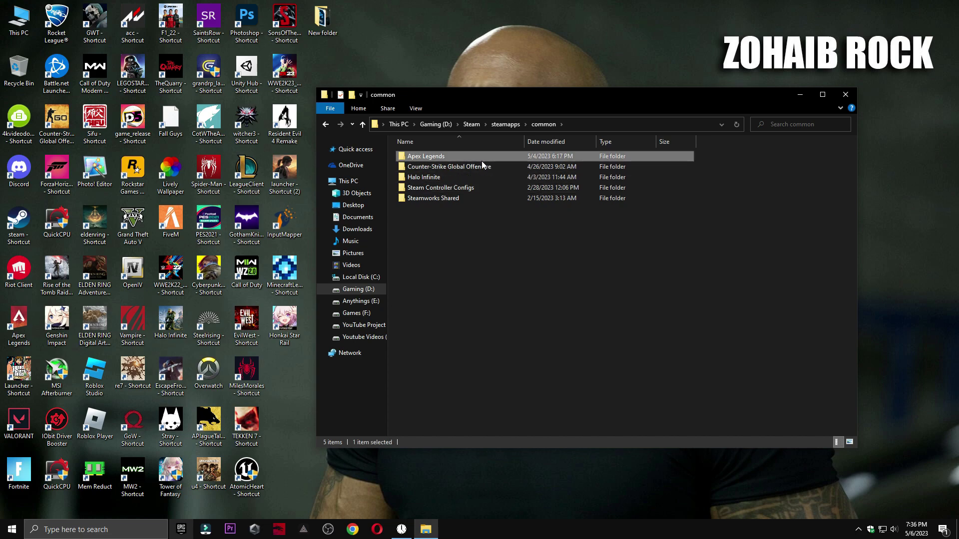
pyautogui.click(475, 170)
pyautogui.doubleClick(476, 169)
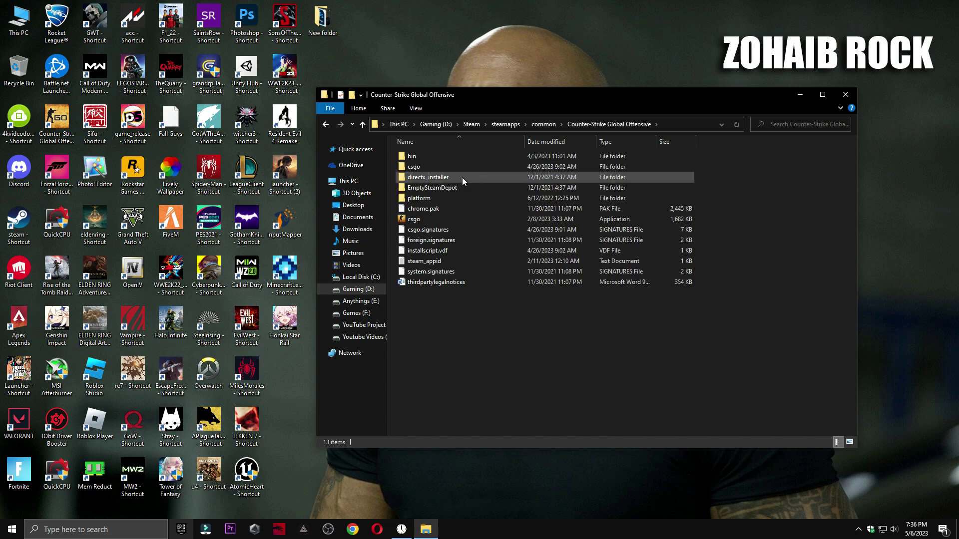
# Step: Adjust the high DPI settings in the csgo application's compatibility properties, confirm them, and close the folder
pyautogui.rightClick(418, 218)
pyautogui.click(499, 469)
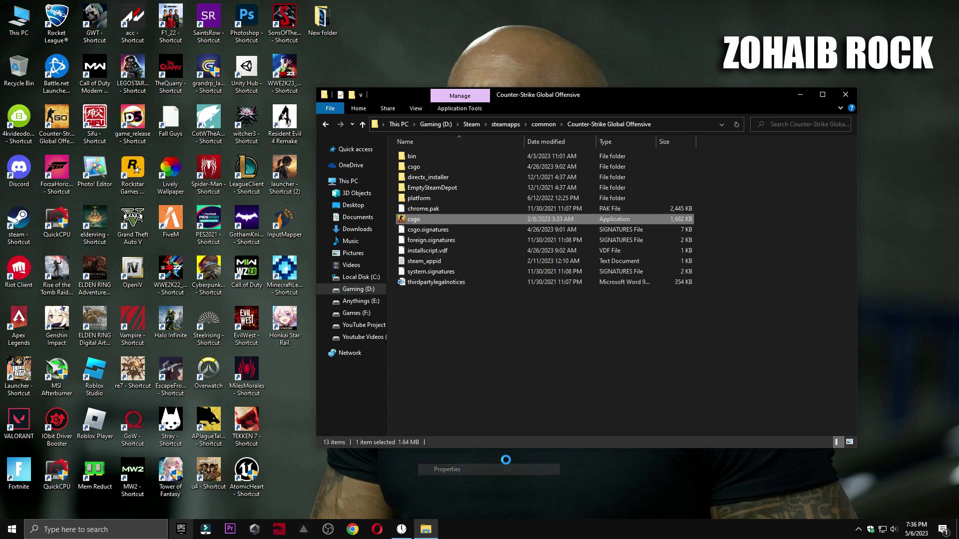
pyautogui.click(509, 250)
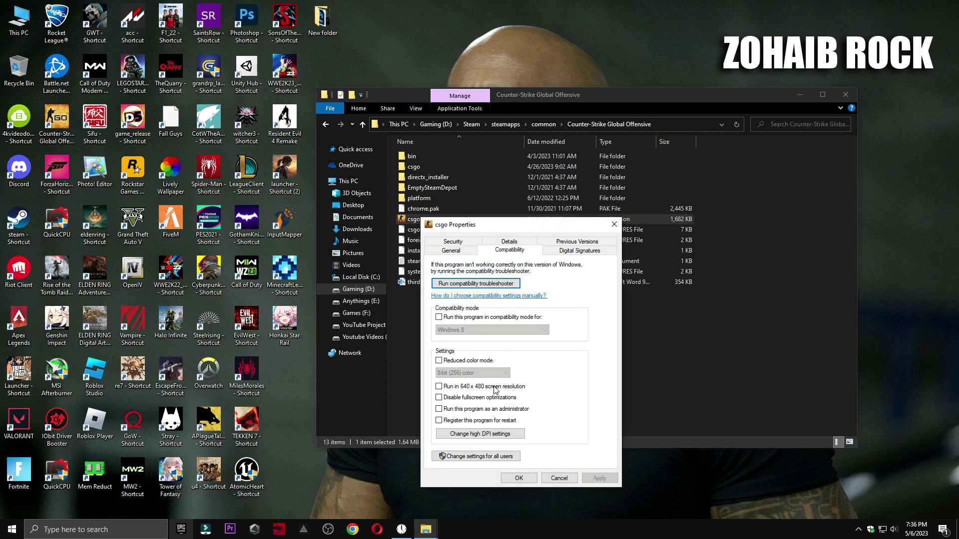
pyautogui.click(489, 435)
pyautogui.click(508, 432)
pyautogui.click(510, 441)
pyautogui.click(558, 453)
pyautogui.click(517, 479)
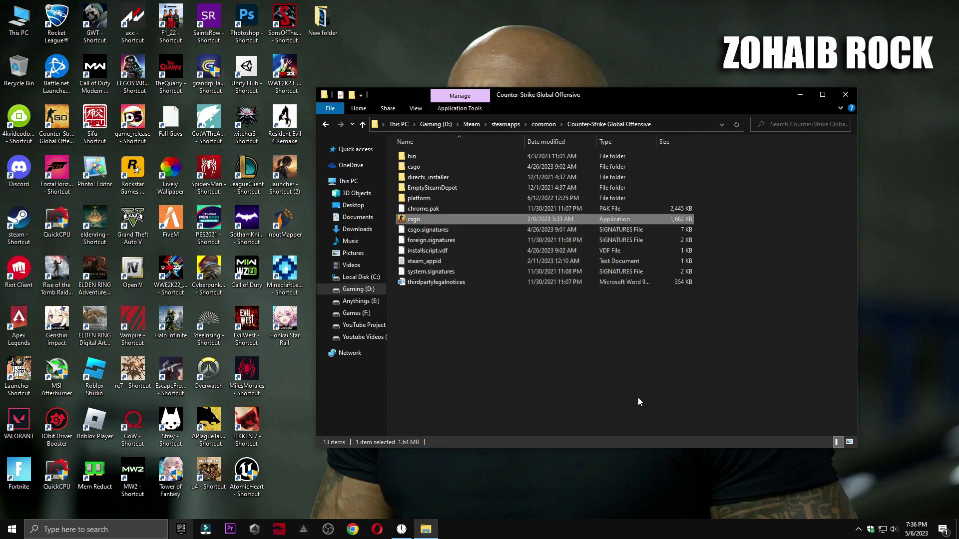
pyautogui.click(846, 96)
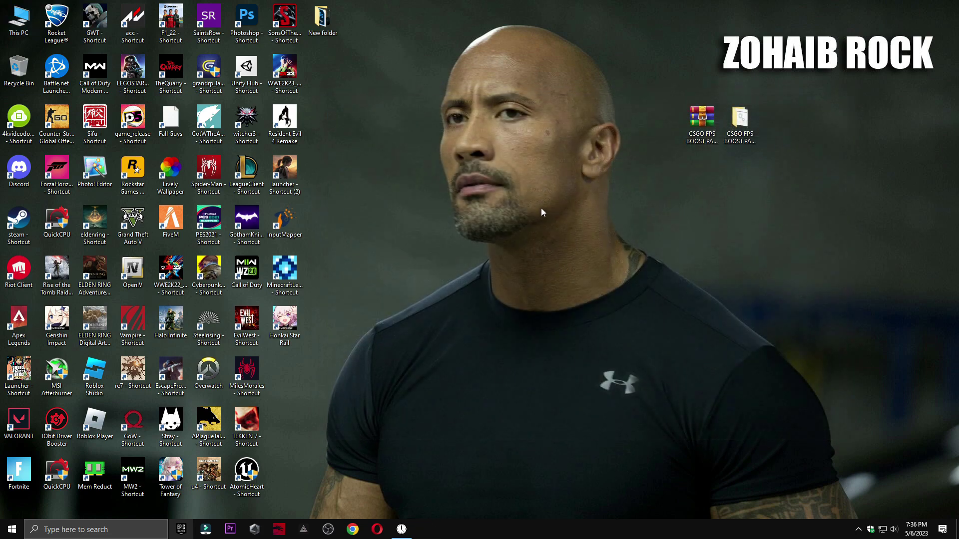
# Step: Open Windows Settings and go to Graphics settings in the Gaming section
pyautogui.click(12, 529)
pyautogui.moveTo(15, 482)
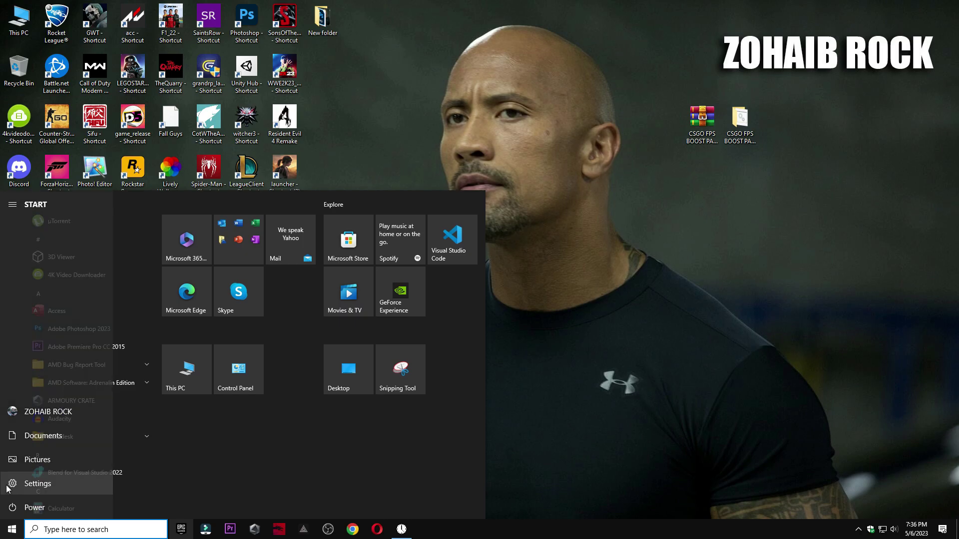
pyautogui.click(92, 479)
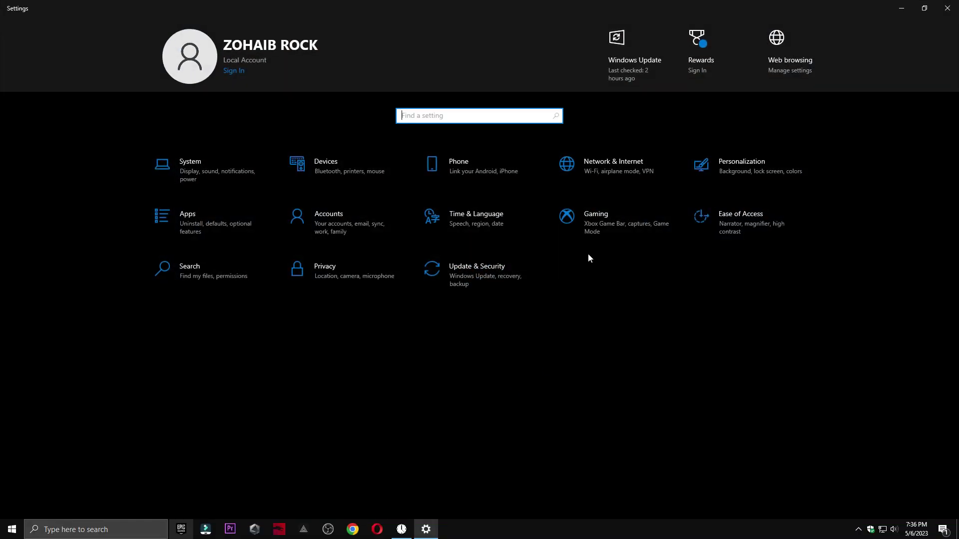
pyautogui.click(597, 217)
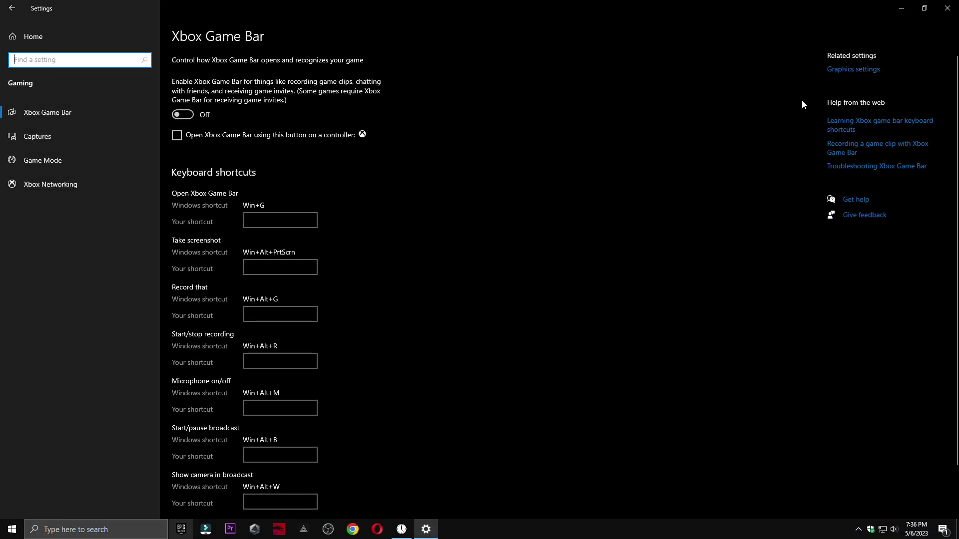
pyautogui.click(853, 70)
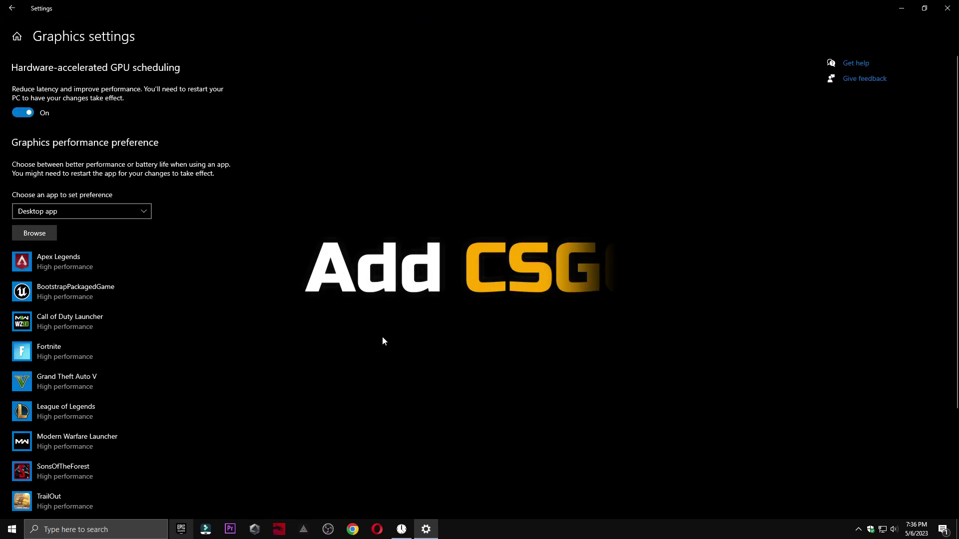
# Step: Add the csgo application from D:\Steam\steamapps\common\Counter-Strike Global Offensive to the graphics performance preference list
pyautogui.scroll(-3, 171, 358)
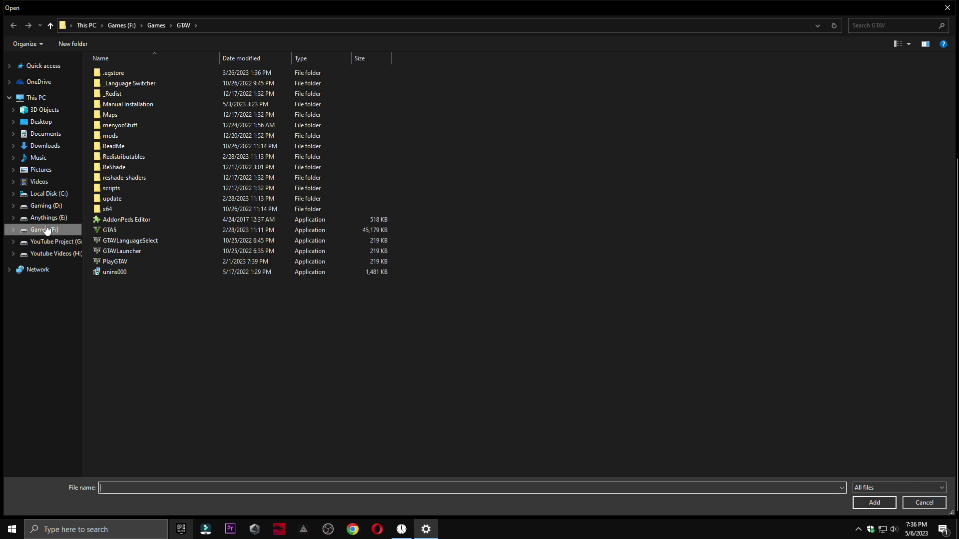
pyautogui.click(46, 206)
pyautogui.doubleClick(112, 189)
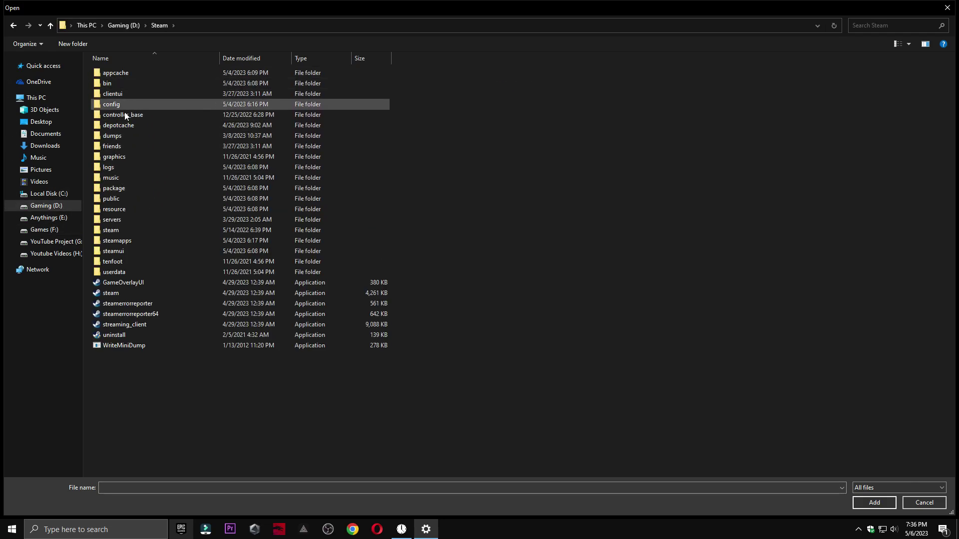
pyautogui.doubleClick(164, 241)
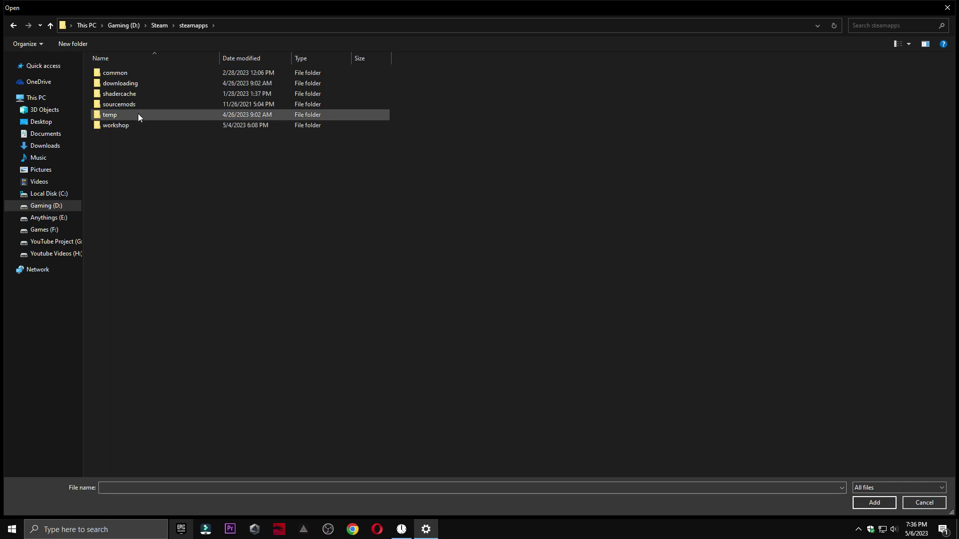
pyautogui.doubleClick(145, 74)
pyautogui.doubleClick(170, 83)
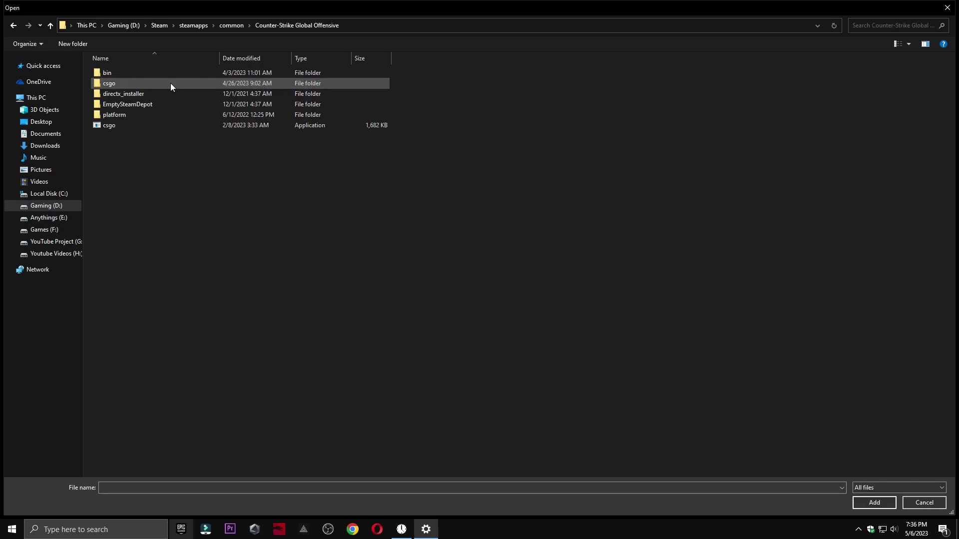
pyautogui.click(120, 125)
pyautogui.click(874, 503)
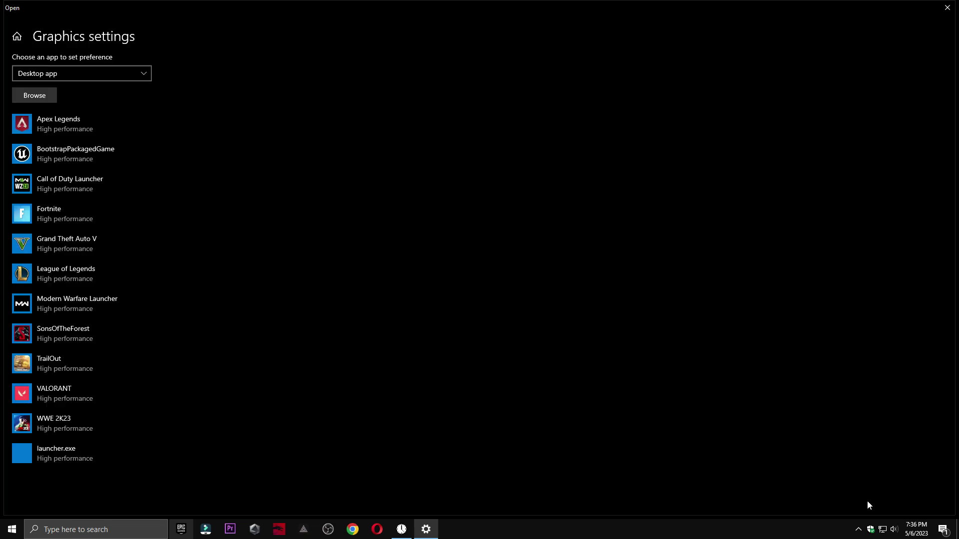
# Step: Set csgo's graphics preference to High performance, save it, and close Settings
pyautogui.click(158, 505)
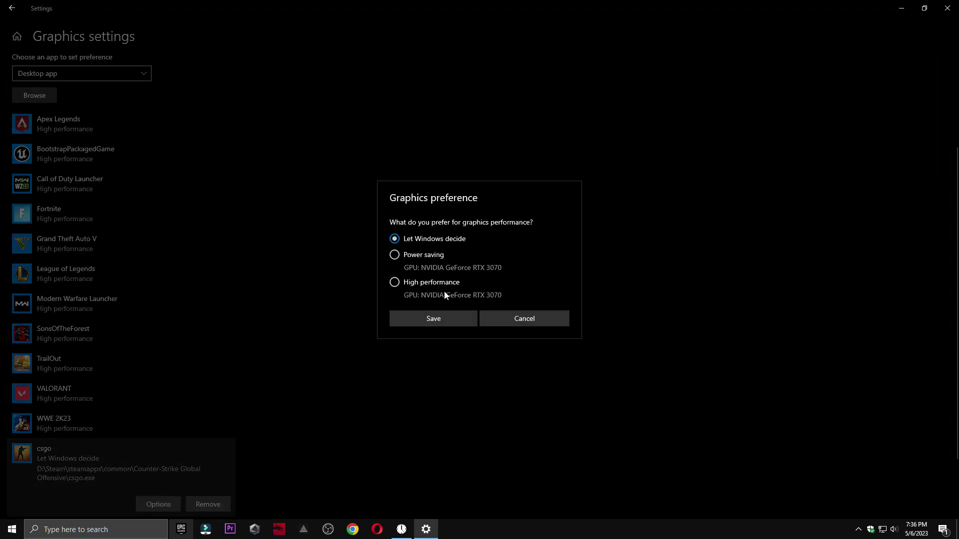
pyautogui.click(445, 318)
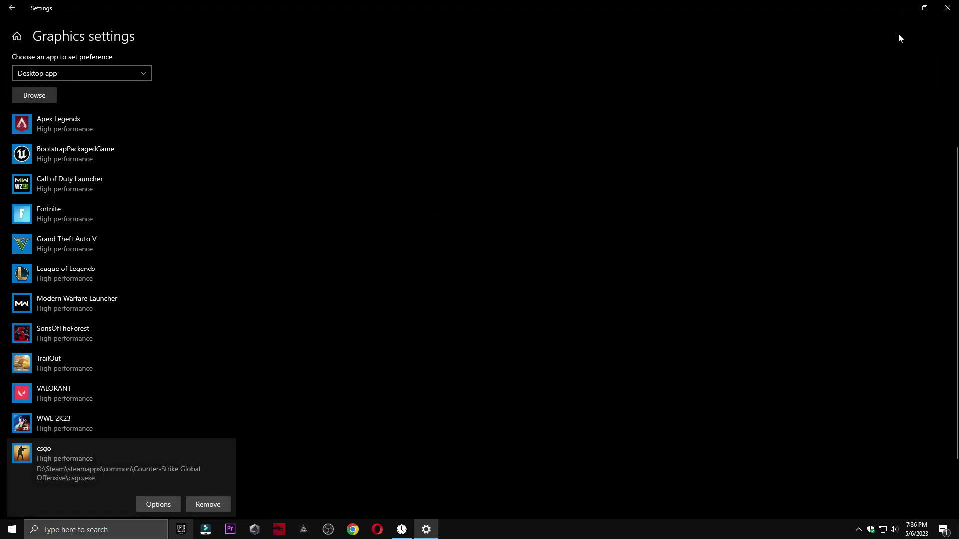
pyautogui.click(947, 8)
# Step: Open Device Manager through Computer Management and search automatically for updated NVIDIA GeForce RTX 3070 drivers
pyautogui.rightClick(15, 13)
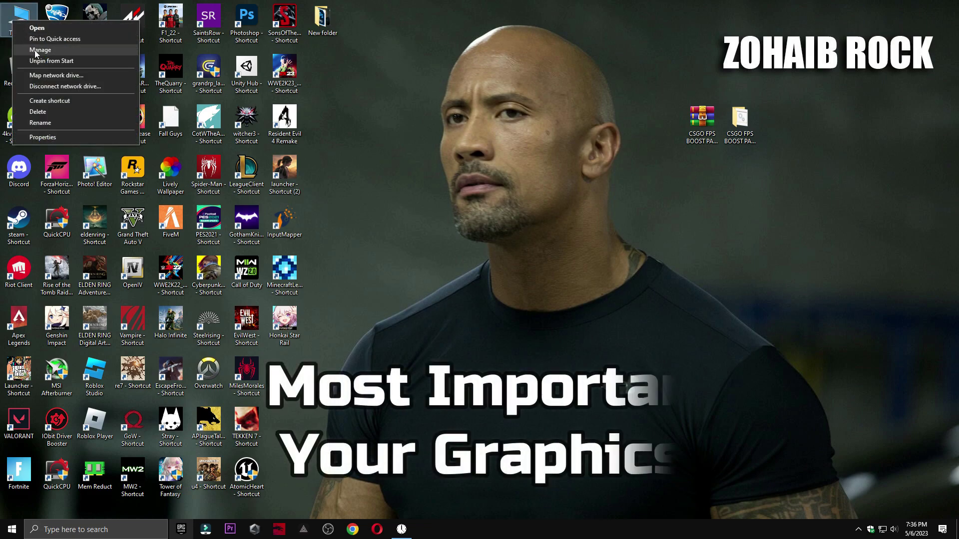
pyautogui.click(40, 50)
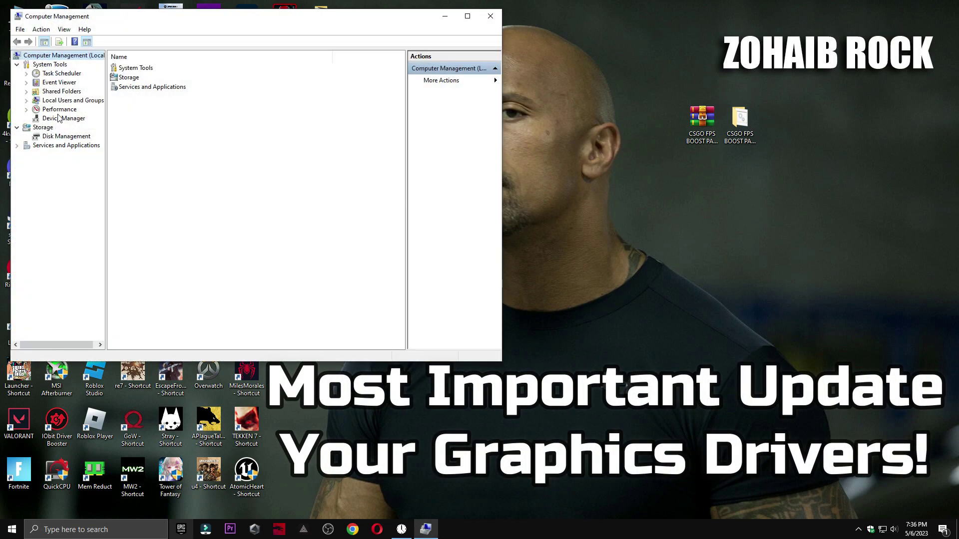
pyautogui.click(58, 118)
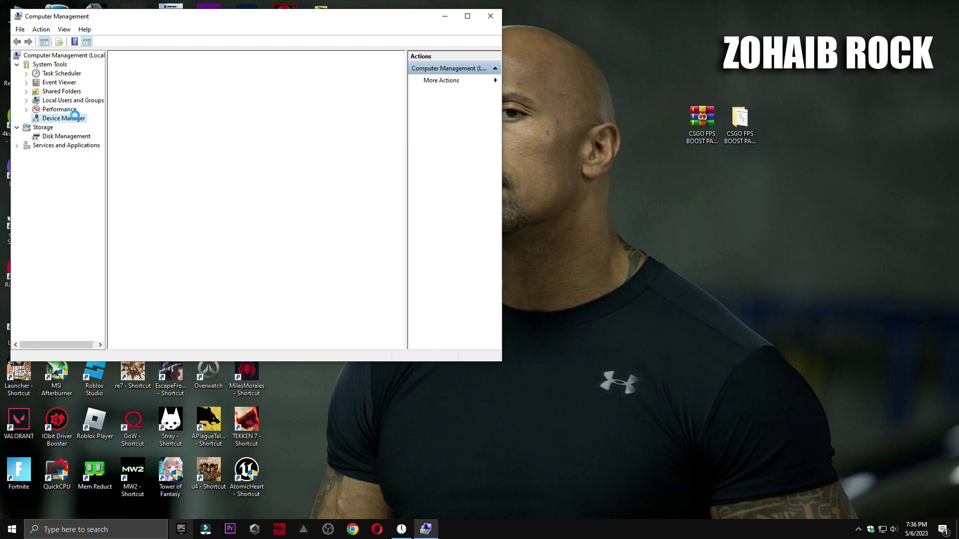
pyautogui.click(122, 92)
pyautogui.rightClick(206, 100)
pyautogui.click(240, 103)
pyautogui.click(303, 195)
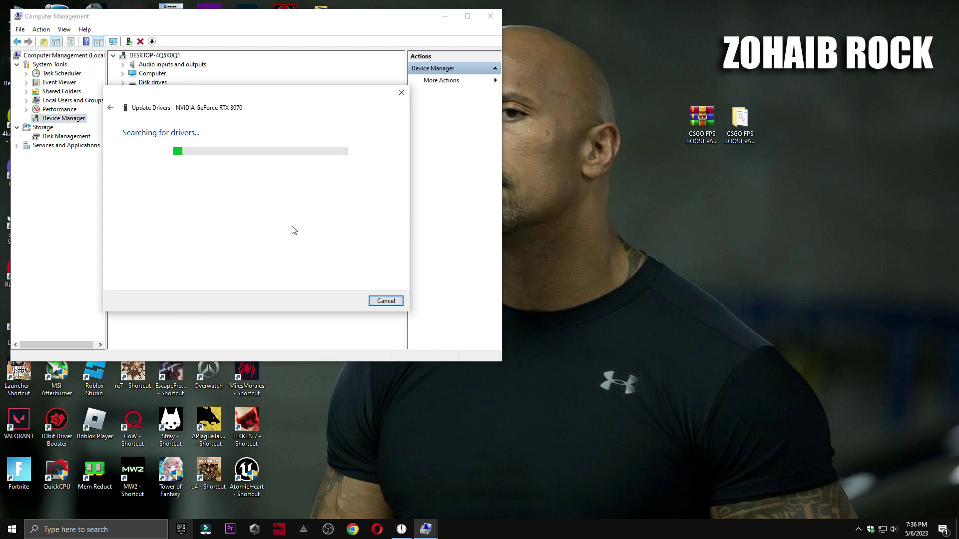
# Step: Check the Game Ready Driver status in GeForce Experience, then close it along with the driver update and Computer Management windows
pyautogui.press('super')
pyautogui.click(376, 358)
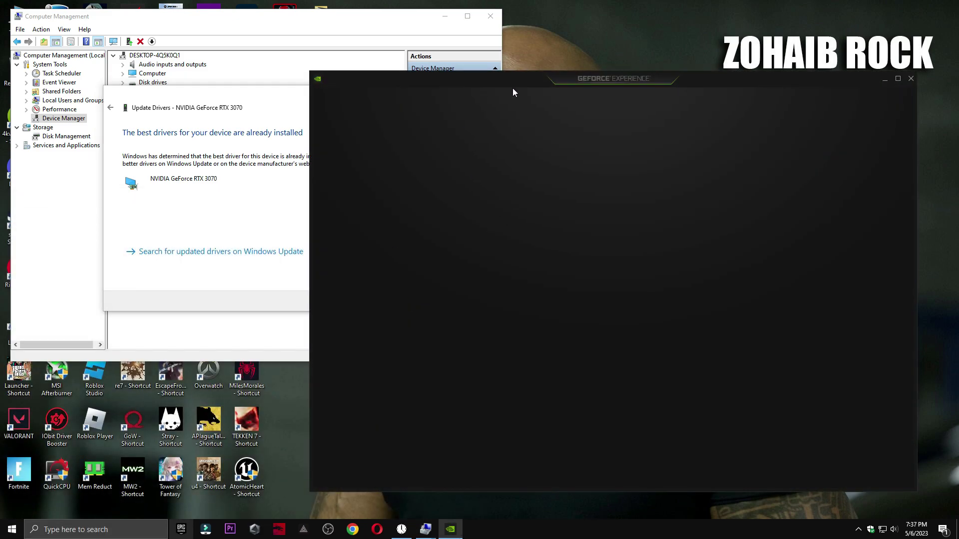
pyautogui.click(402, 112)
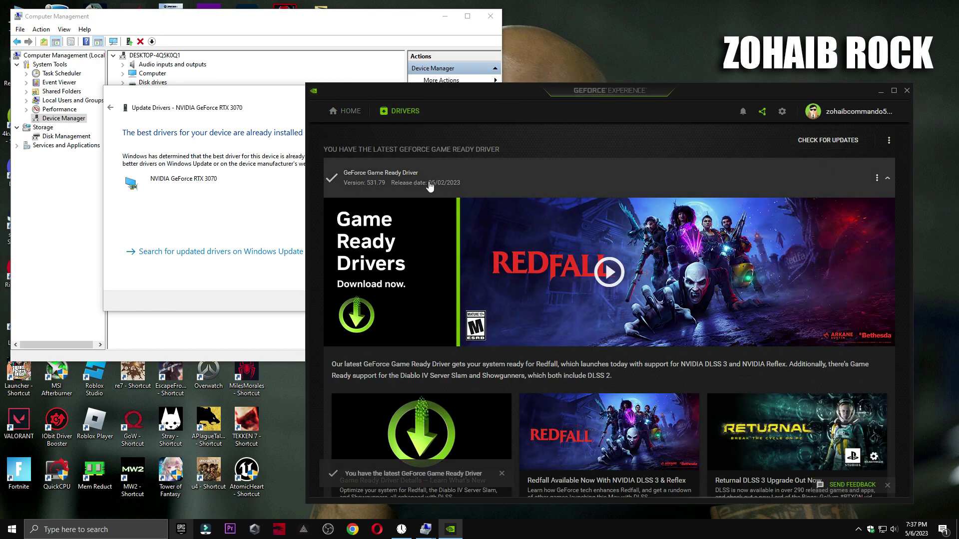
pyautogui.click(907, 91)
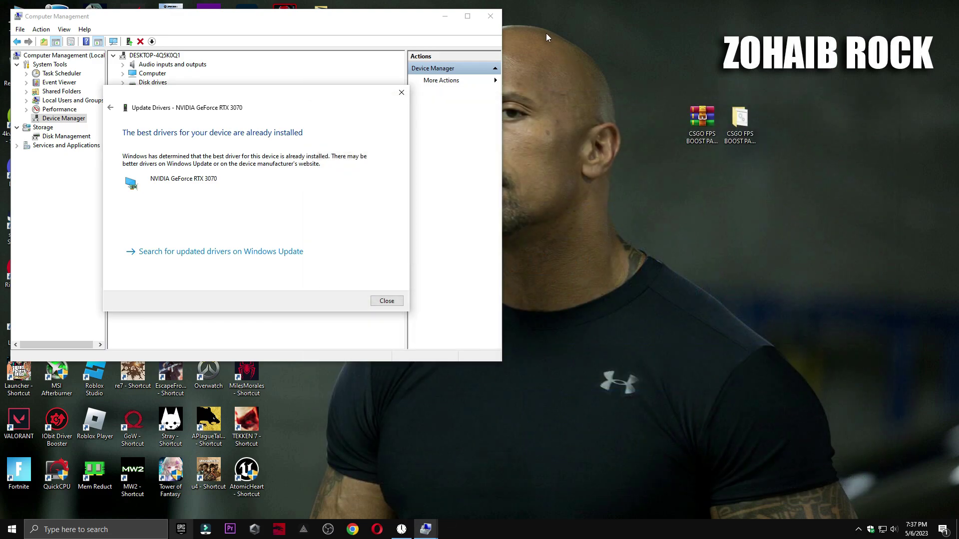
pyautogui.click(400, 93)
pyautogui.click(490, 16)
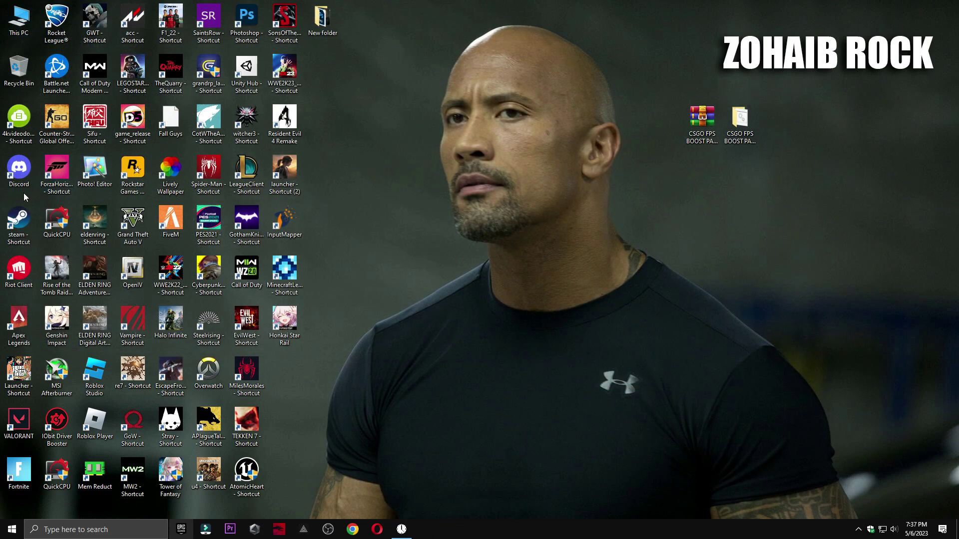
# Step: Launch Counter-Strike: Global Offensive through Steam and open its Advanced Video settings
pyautogui.doubleClick(15, 227)
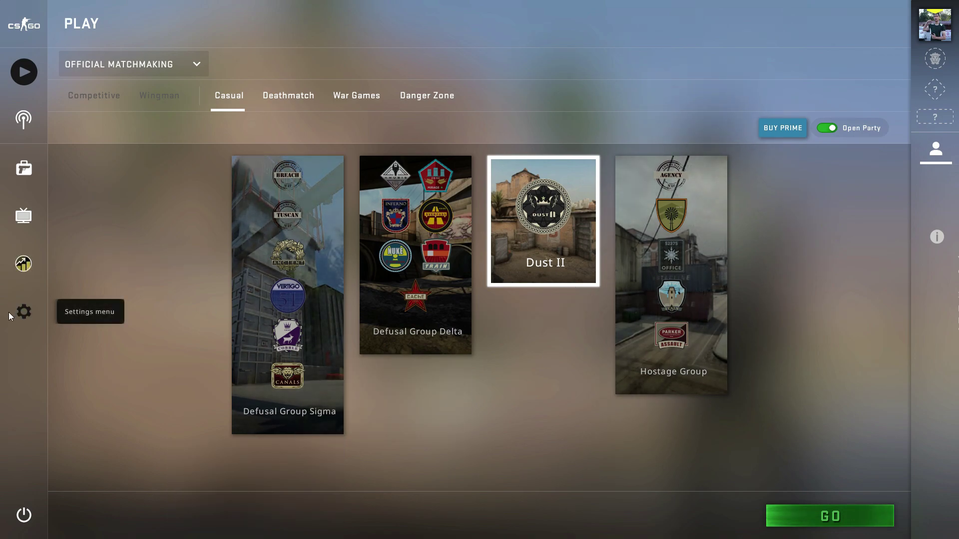
pyautogui.click(24, 312)
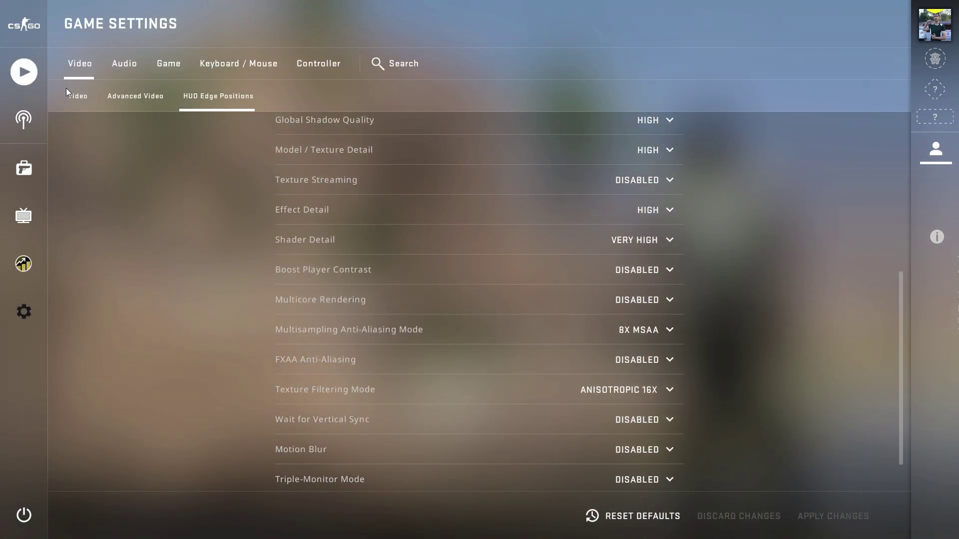
pyautogui.click(78, 99)
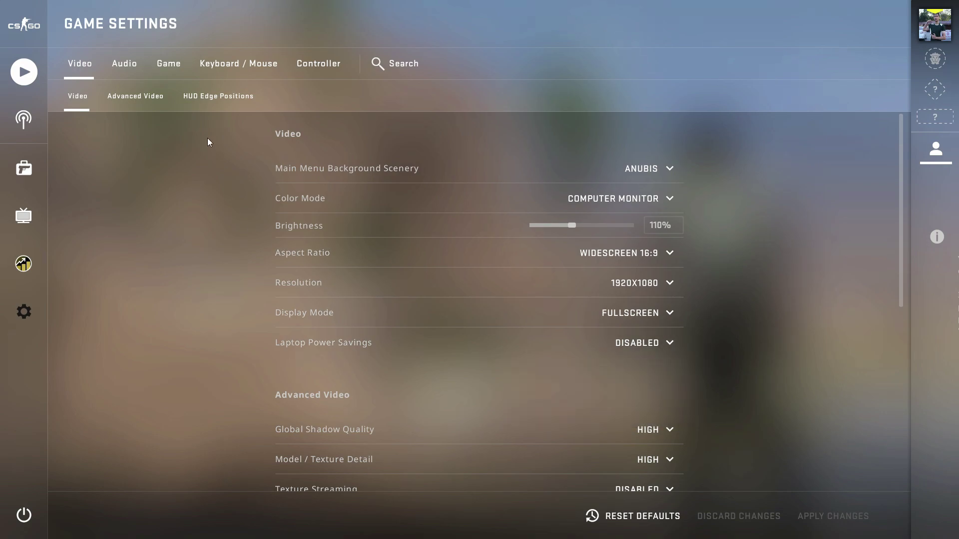
pyautogui.click(135, 96)
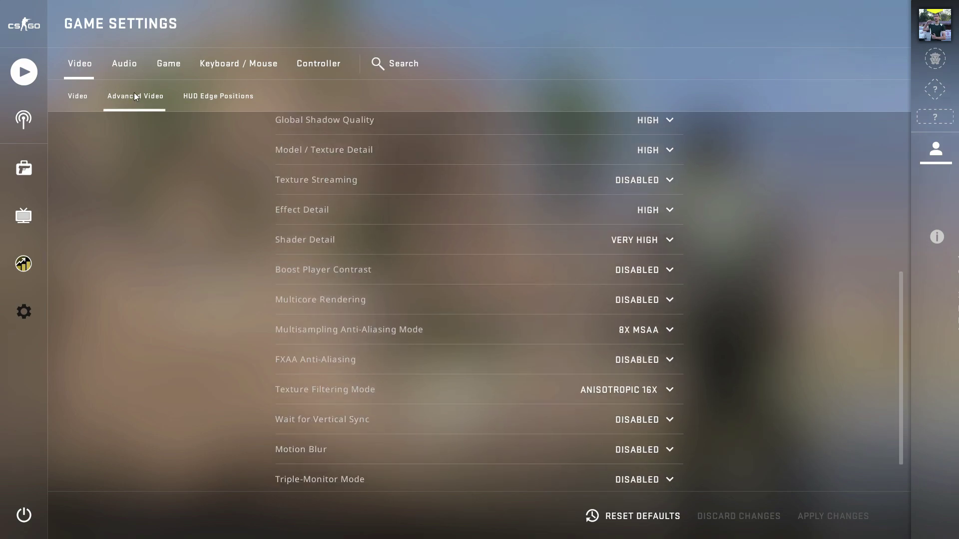
# Step: Set Global Shadow Quality to Very Low, and Model / Texture Detail, Effect Detail and Shader Detail to Low
pyautogui.click(658, 120)
pyautogui.click(646, 155)
pyautogui.click(648, 162)
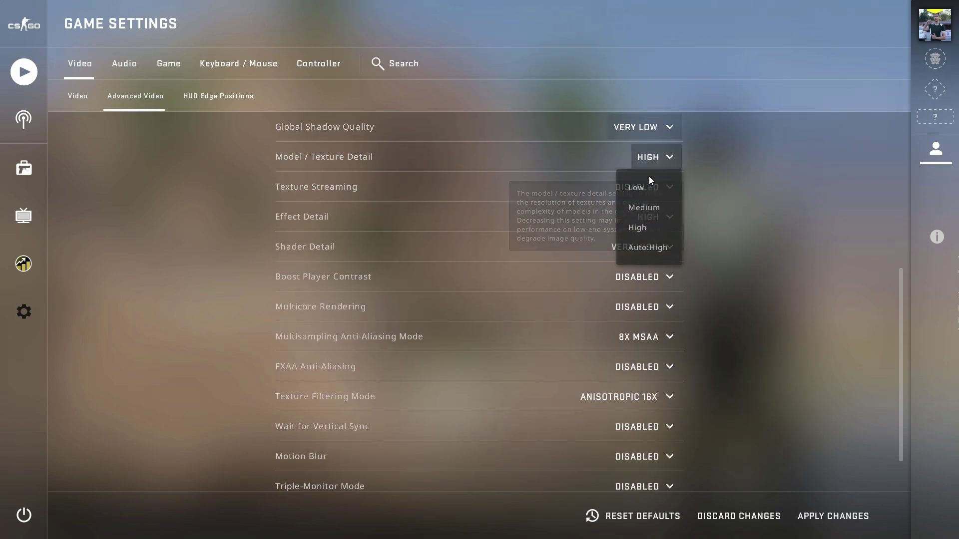
pyautogui.click(646, 190)
pyautogui.click(657, 314)
pyautogui.click(655, 342)
pyautogui.scroll(-2, 659, 325)
pyautogui.click(649, 247)
pyautogui.click(642, 277)
# Step: Set Multisampling Anti-Aliasing Mode to None and Texture Filtering Mode to Trilinear, apply the changes, and review the video settings
pyautogui.click(656, 339)
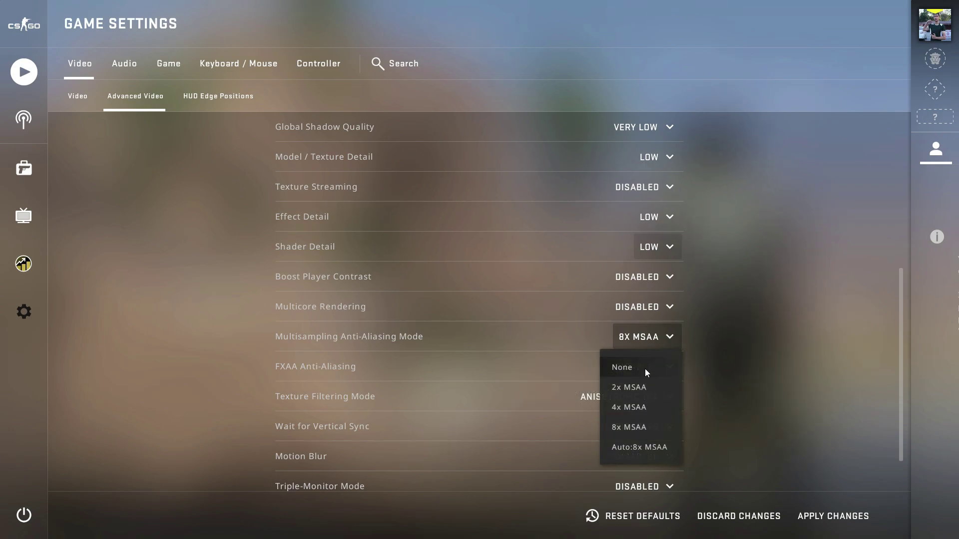
pyautogui.click(645, 368)
pyautogui.scroll(-1, 598, 357)
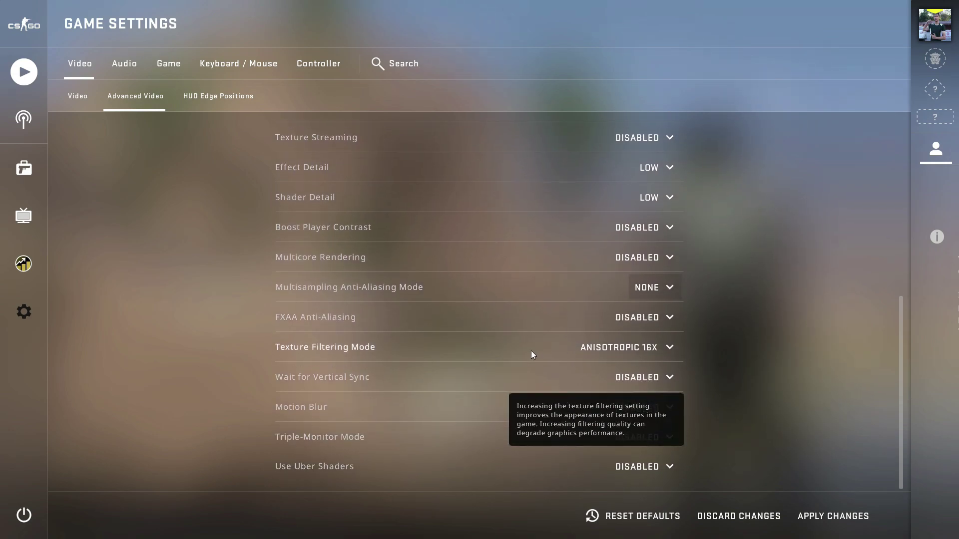
pyautogui.click(607, 330)
pyautogui.click(625, 372)
pyautogui.click(627, 342)
pyautogui.click(631, 391)
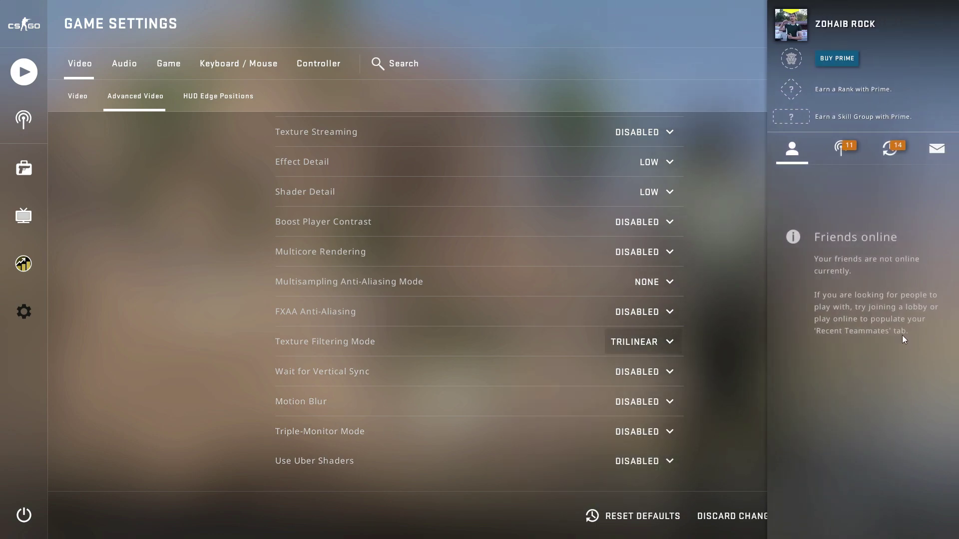
pyautogui.moveTo(898, 374); pyautogui.dragTo(909, 186)
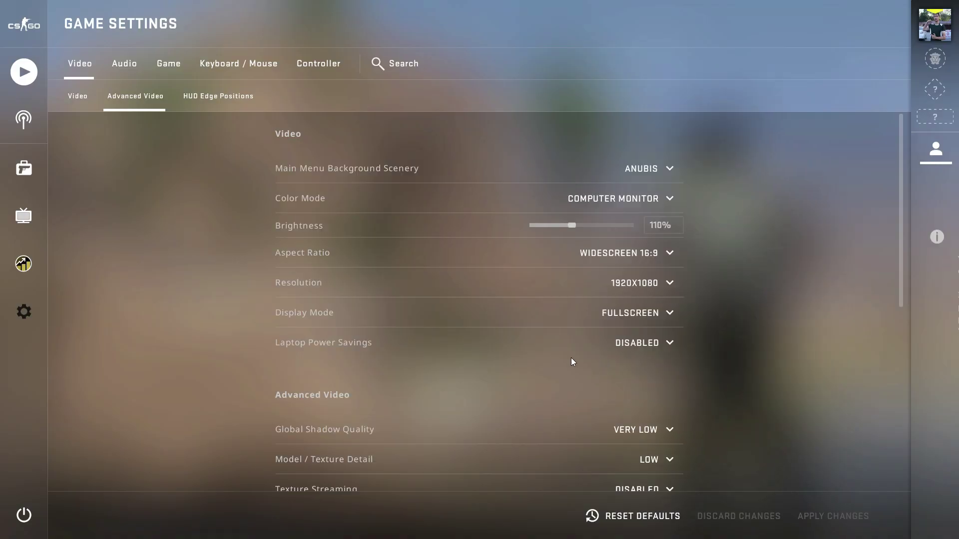
pyautogui.click(205, 95)
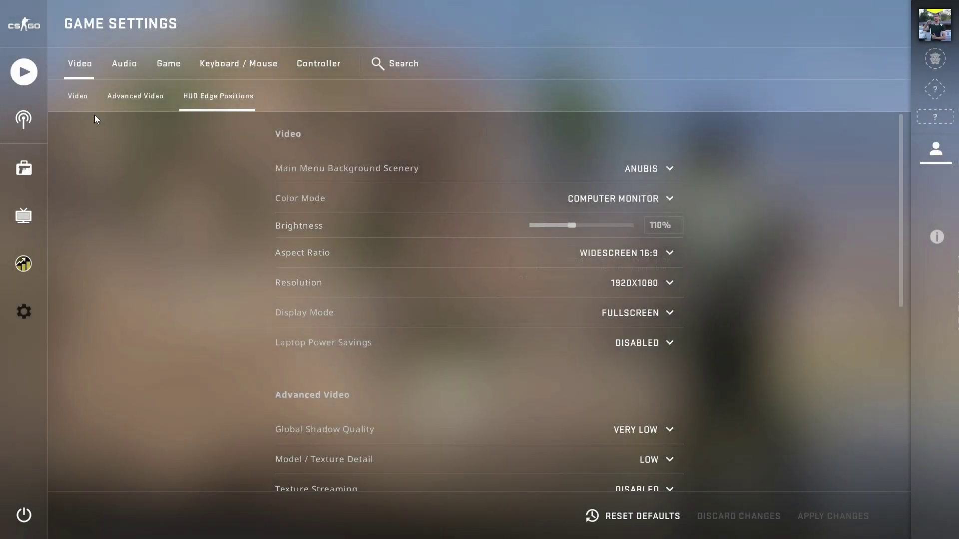
# Step: Start a Casual Dust II match through official matchmaking, continuing without restarting in trusted mode
pyautogui.click(24, 71)
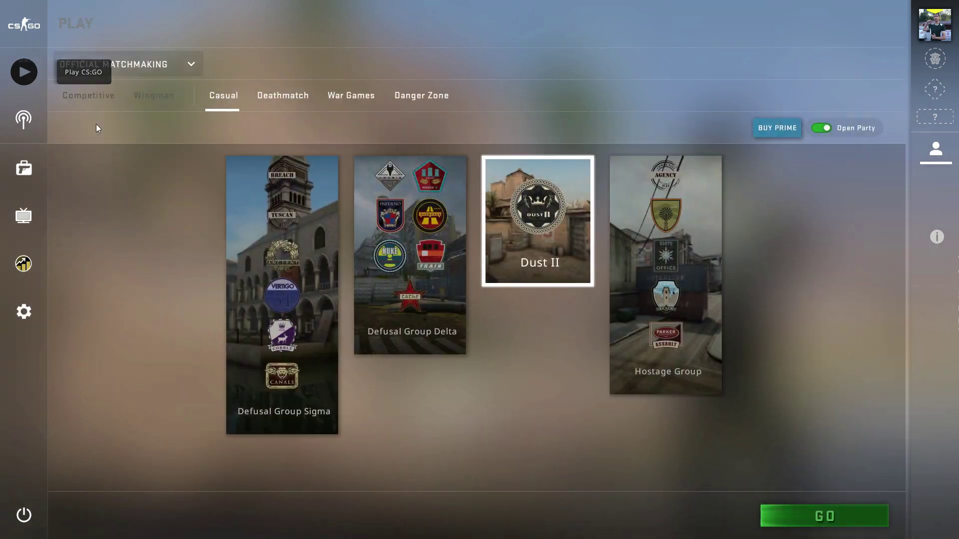
pyautogui.click(838, 519)
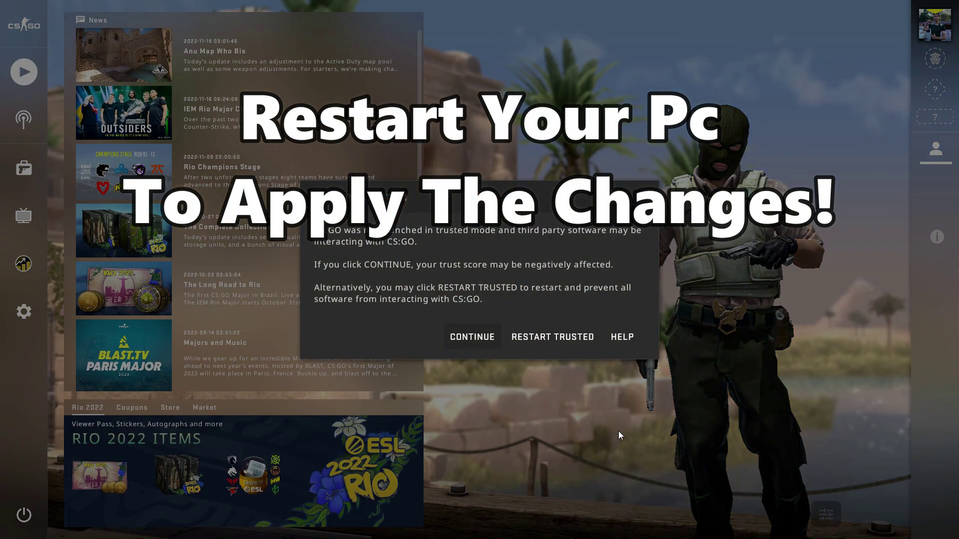
pyautogui.click(473, 336)
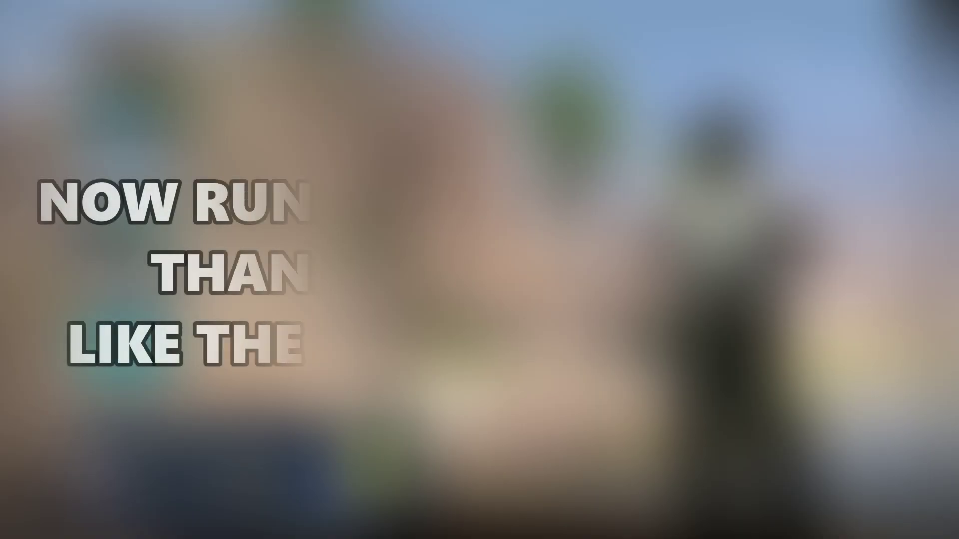